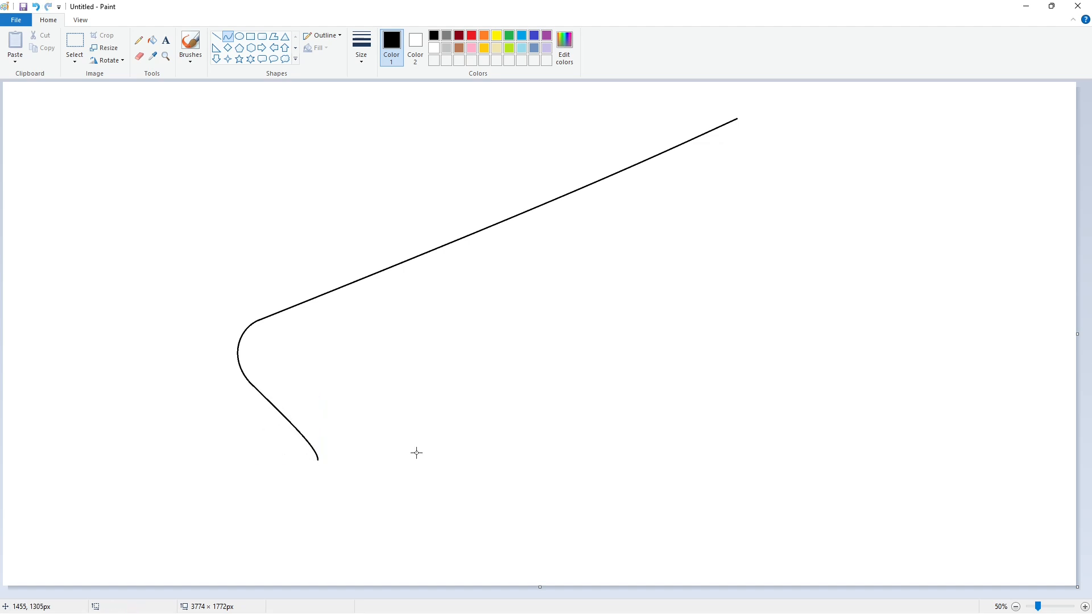
{"action": "left_click_drag", "start_coordinate": [736, 118], "coordinate": [660, 203]}
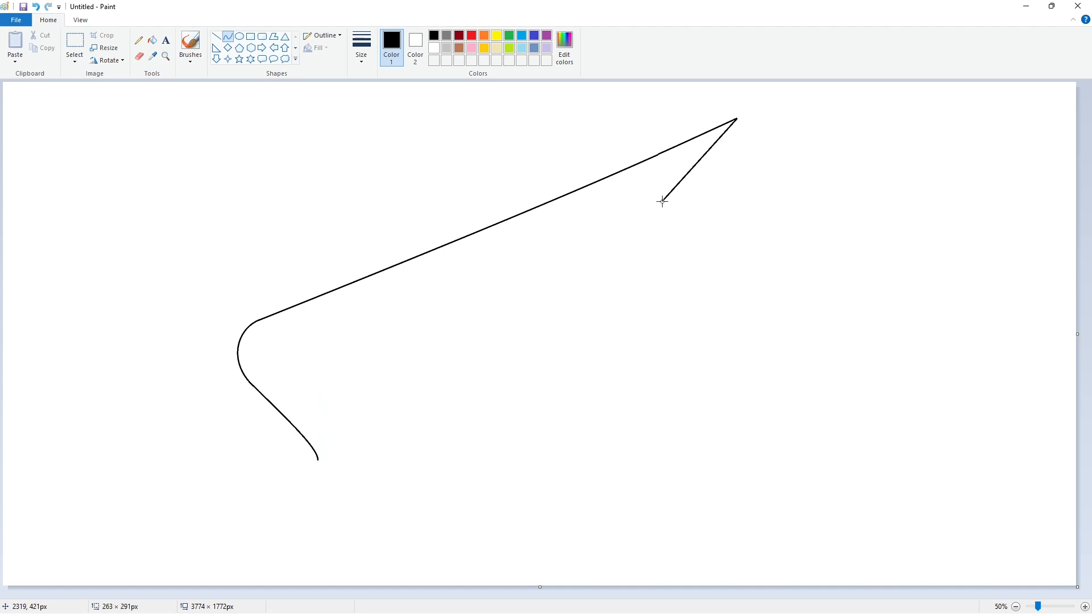
{"action": "left_click_drag", "start_coordinate": [725, 140], "coordinate": [717, 189]}
{"action": "key", "text": "ctrl+z"}
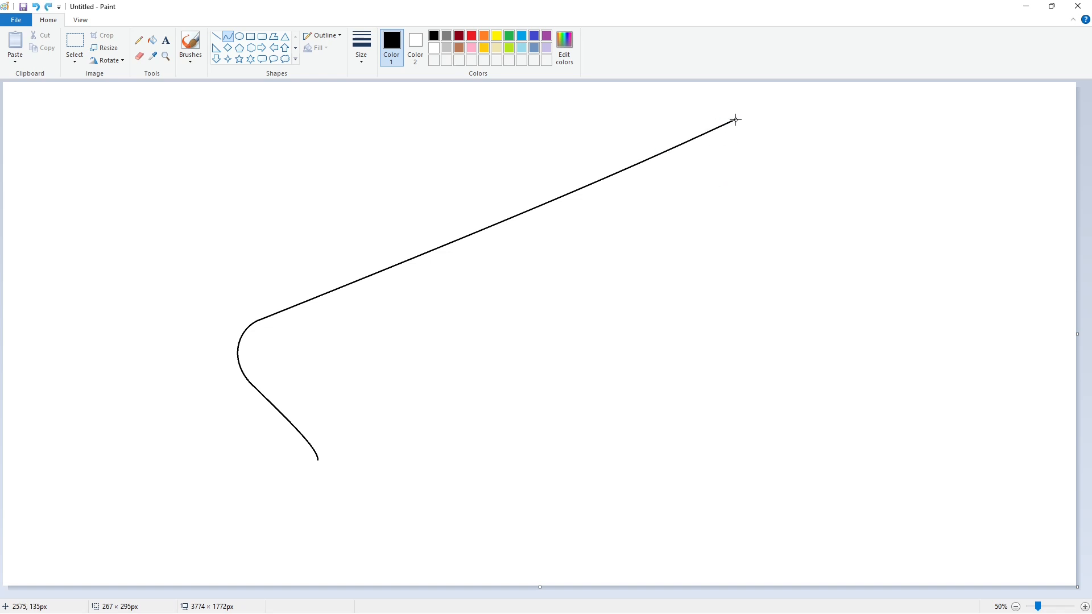
{"action": "left_click_drag", "start_coordinate": [737, 119], "coordinate": [667, 201]}
{"action": "left_click_drag", "start_coordinate": [704, 164], "coordinate": [711, 181]}
{"action": "left_click", "coordinate": [712, 183]}
{"action": "left_click", "coordinate": [763, 183]}
{"action": "key", "text": "ctrl+z"}
Step: Draw the top feather's curved tip and its long lower edge, about 1400 by 500 px, rounding it into the inner bend
{"action": "left_click_drag", "start_coordinate": [737, 119], "coordinate": [279, 337]}
{"action": "left_click", "coordinate": [712, 179]}
{"action": "left_click", "coordinate": [768, 188]}
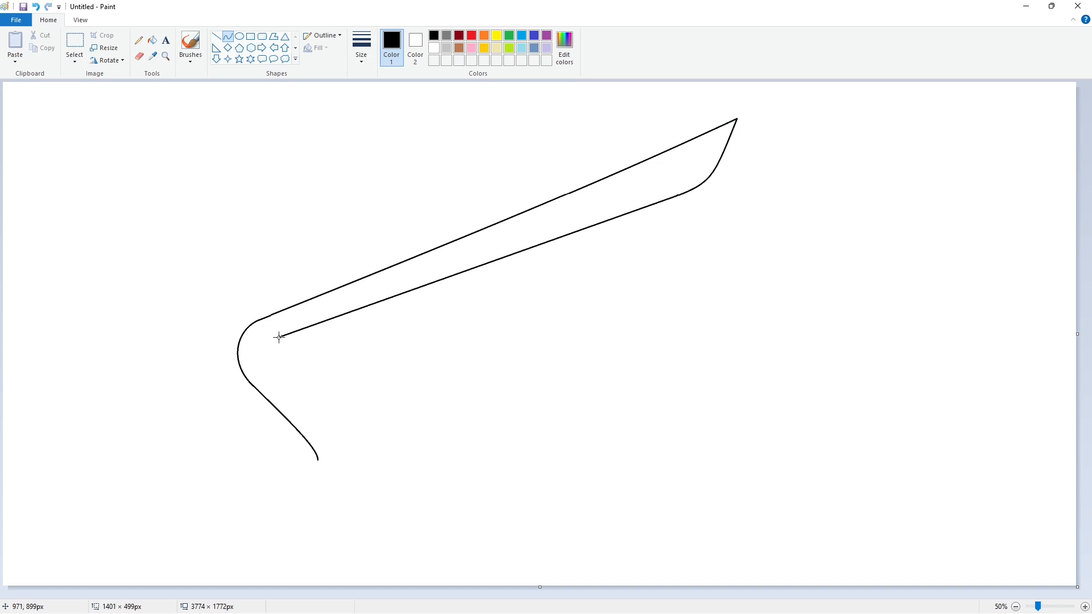
{"action": "key", "text": "Escape"}
{"action": "left_click_drag", "start_coordinate": [677, 196], "coordinate": [276, 339]}
{"action": "left_click", "coordinate": [649, 208]}
{"action": "left_click", "coordinate": [649, 209]}
{"action": "left_click", "coordinate": [776, 225]}
{"action": "left_click_drag", "start_coordinate": [272, 377], "coordinate": [361, 459]}
{"action": "left_click", "coordinate": [466, 452]}
{"action": "key", "text": "ctrl+z"}
Step: Draw a straight line for the leg's inner edge, from the end of the inner bend down to the base
{"action": "left_click", "coordinate": [217, 38]}
{"action": "left_click_drag", "start_coordinate": [273, 378], "coordinate": [361, 462]}
{"action": "left_click", "coordinate": [427, 441]}
Step: Close the leg's base with a short horizontal line and fill the outlined top feather and leg black
{"action": "left_click", "coordinate": [1084, 607]}
{"action": "scroll", "coordinate": [601, 521], "scroll_direction": "down", "scroll_amount": 5}
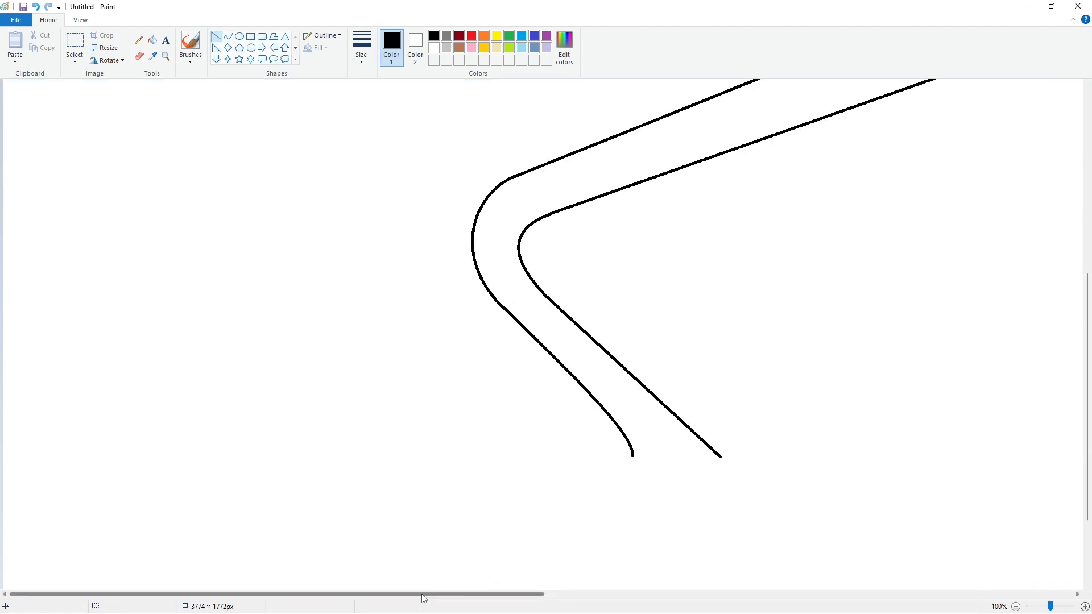
{"action": "scroll", "coordinate": [601, 521], "scroll_direction": "right", "scroll_amount": 2}
{"action": "left_click_drag", "start_coordinate": [488, 456], "coordinate": [577, 457]}
{"action": "left_click", "coordinate": [656, 432]}
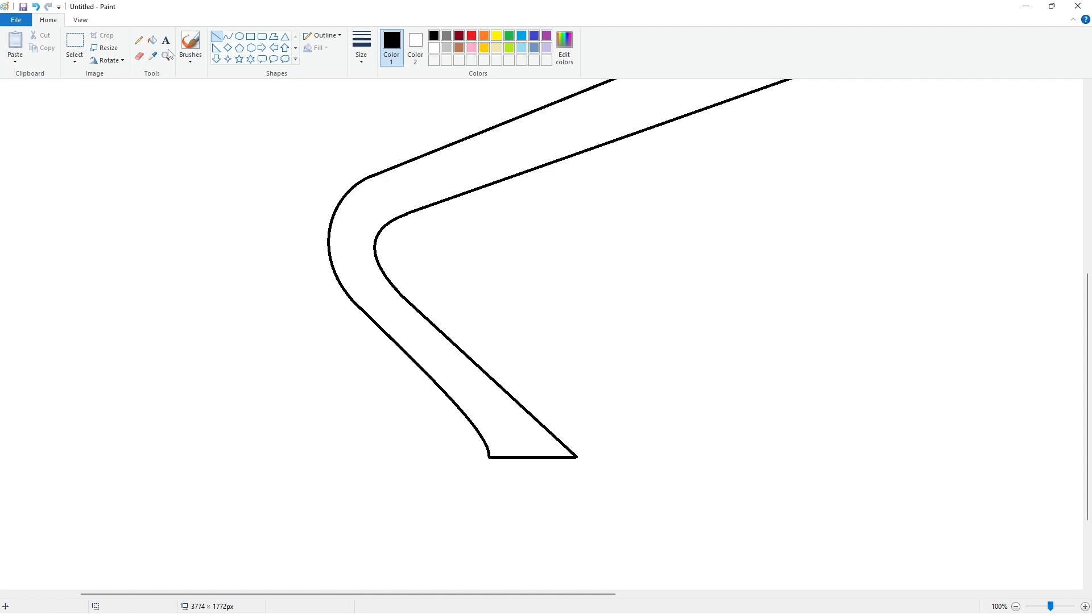
{"action": "left_click", "coordinate": [152, 40]}
{"action": "left_click", "coordinate": [498, 432]}
{"action": "left_click", "coordinate": [217, 37]}
{"action": "left_click", "coordinate": [434, 48]}
{"action": "left_click_drag", "start_coordinate": [399, 218], "coordinate": [414, 212]}
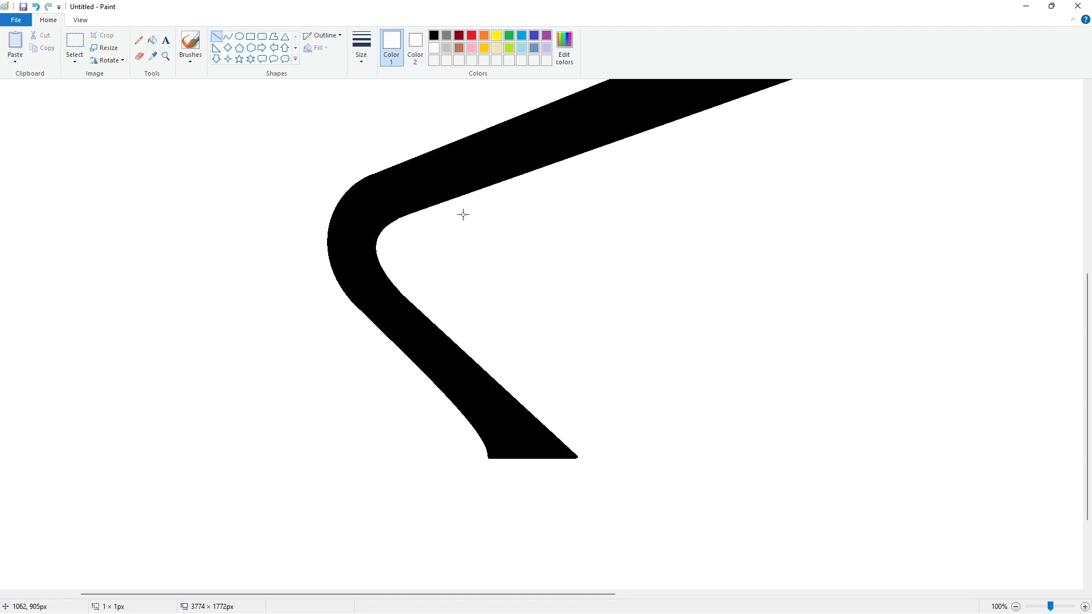
{"action": "key", "text": "ctrl+z"}
{"action": "scroll", "coordinate": [663, 339], "scroll_direction": "up", "scroll_amount": 2}
{"action": "scroll", "coordinate": [535, 400], "scroll_direction": "down", "scroll_amount": 1}
{"action": "left_click_drag", "start_coordinate": [395, 348], "coordinate": [417, 339]}
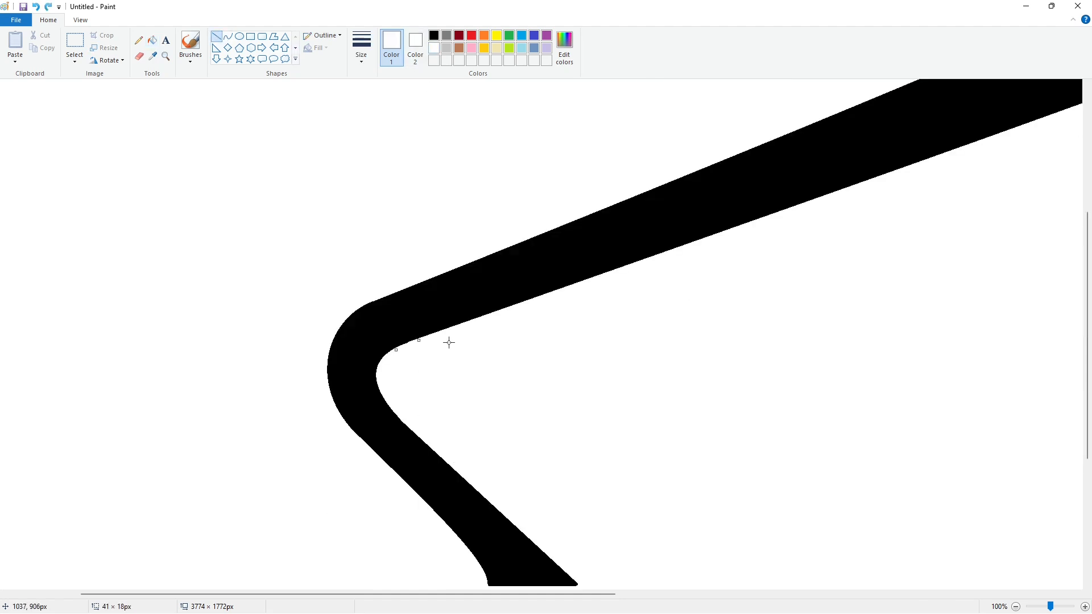
{"action": "key", "text": "ctrl+z"}
Step: Smooth the corner where the inner bend meets the top feather's lower edge with a short black line
{"action": "scroll", "coordinate": [606, 443], "scroll_direction": "up", "scroll_amount": 2}
{"action": "left_click", "coordinate": [434, 35]}
{"action": "scroll", "coordinate": [398, 347], "scroll_direction": "down", "scroll_amount": 2}
{"action": "left_click_drag", "start_coordinate": [399, 343], "coordinate": [428, 331]}
{"action": "left_click", "coordinate": [454, 382]}
Step: Draw the second feather's upper edge parallel to the top feather, continuing around the bend and diagonally down past the leg's base
{"action": "scroll", "coordinate": [455, 392], "scroll_direction": "up", "scroll_amount": 2}
{"action": "left_click_drag", "start_coordinate": [501, 594], "coordinate": [790, 586]}
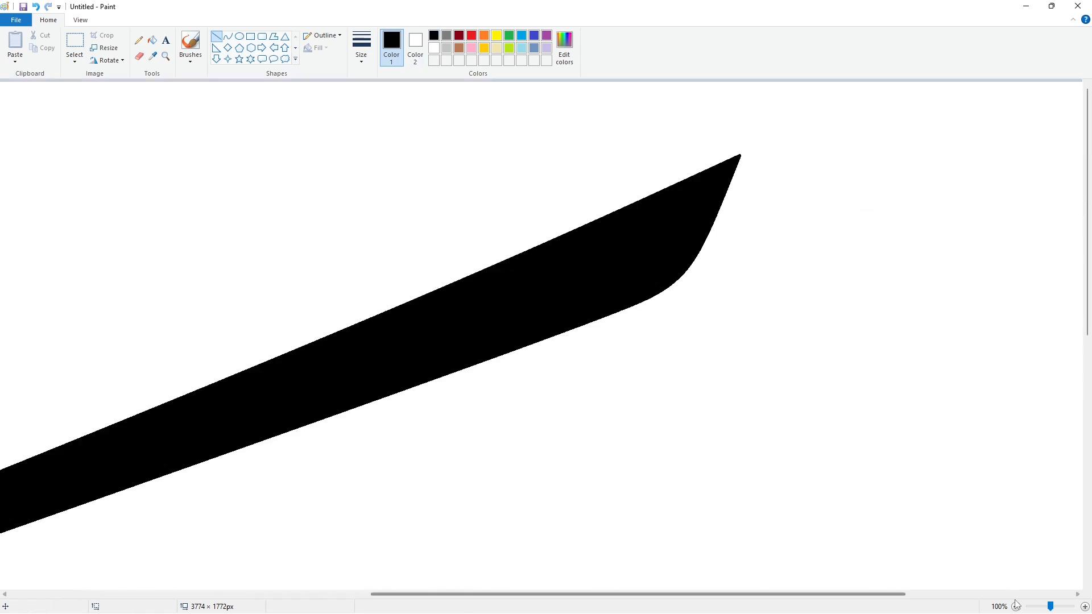
{"action": "left_click", "coordinate": [1016, 607]}
{"action": "left_click", "coordinate": [228, 37]}
{"action": "mouse_move", "coordinate": [700, 208]}
{"action": "left_mouse_down"}
{"action": "mouse_move", "coordinate": [398, 275]}
{"action": "mouse_move", "coordinate": [283, 344]}
{"action": "left_mouse_up"}
{"action": "left_click", "coordinate": [517, 266]}
{"action": "left_click", "coordinate": [517, 266]}
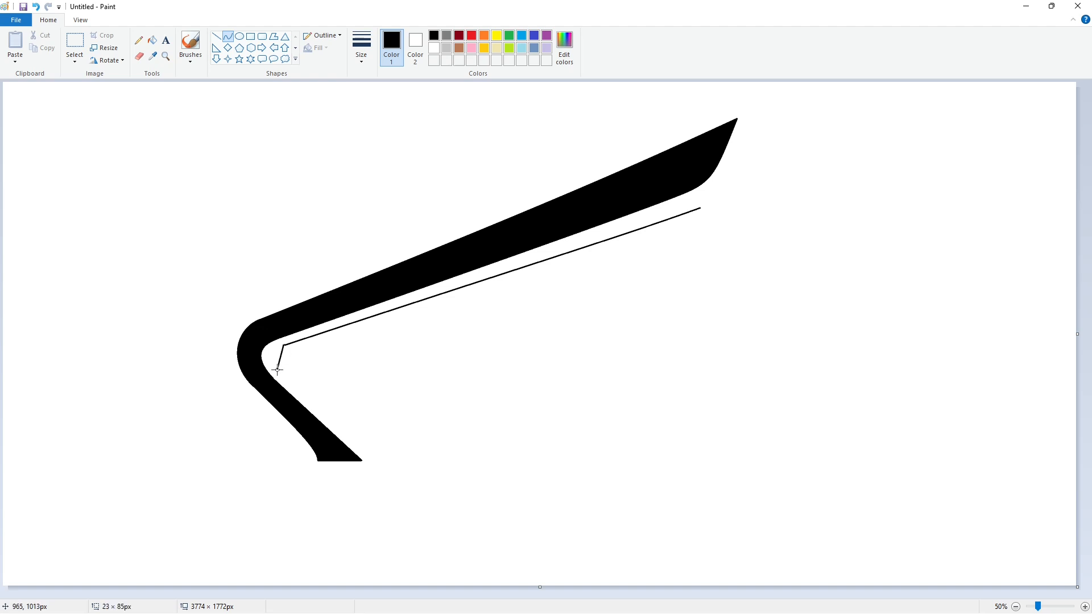
{"action": "left_click_drag", "start_coordinate": [262, 358], "coordinate": [391, 476]}
{"action": "left_click", "coordinate": [217, 36]}
{"action": "left_click", "coordinate": [438, 465]}
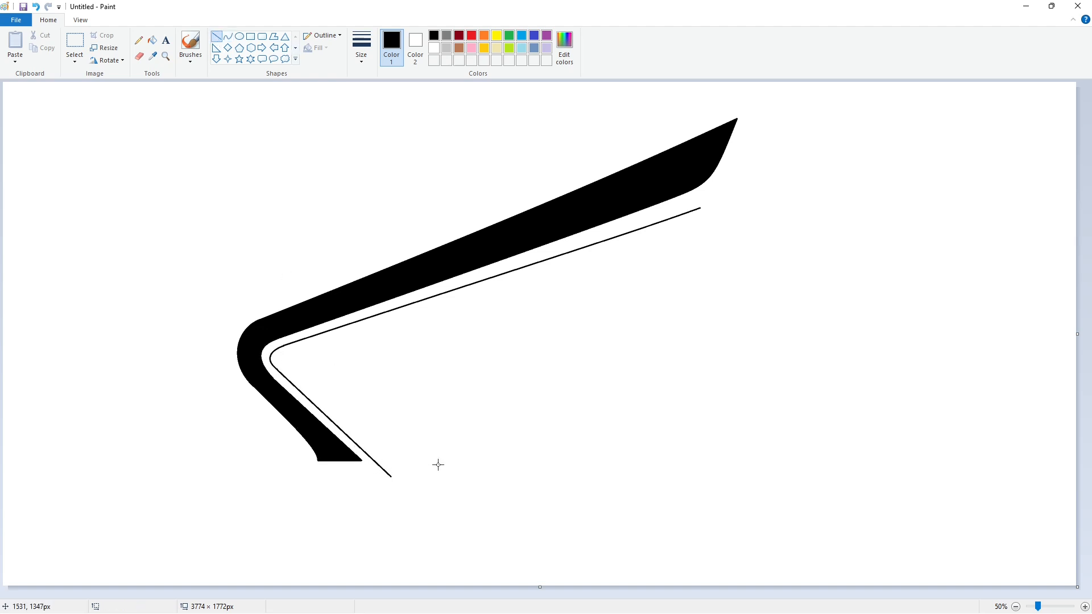
Step: Draw the second feather's curved tip and lower edge with the Curve tool, ending in a small notch near its middle
{"action": "left_click", "coordinate": [228, 36]}
{"action": "left_click_drag", "start_coordinate": [700, 209], "coordinate": [380, 341]}
{"action": "left_click", "coordinate": [677, 259]}
{"action": "left_click", "coordinate": [585, 287]}
{"action": "left_click", "coordinate": [510, 305]}
{"action": "left_click", "coordinate": [706, 287]}
{"action": "left_click", "coordinate": [377, 347]}
{"action": "key", "text": "ctrl+z"}
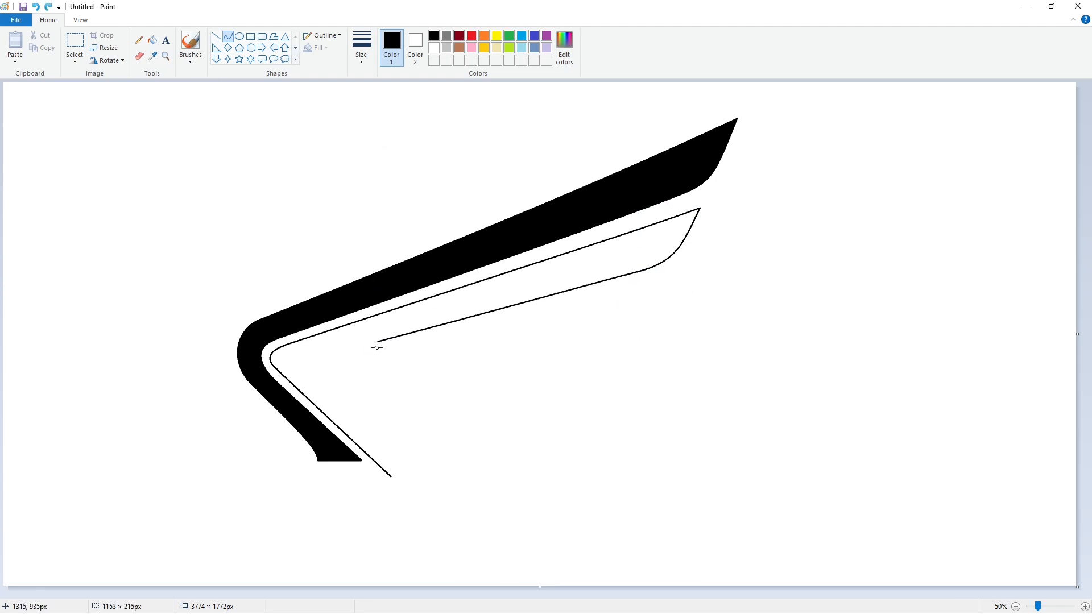
{"action": "left_click", "coordinate": [373, 346]}
Step: Recolor the second feather's connected outline lavender
{"action": "left_click", "coordinate": [152, 40]}
{"action": "left_click", "coordinate": [546, 48]}
{"action": "left_click", "coordinate": [633, 228]}
Step: Close the second feather with a straight black line from the notch to the diagonal, and fill it and its outline black
{"action": "left_click", "coordinate": [434, 35]}
{"action": "left_click", "coordinate": [216, 36]}
{"action": "left_click_drag", "start_coordinate": [375, 349], "coordinate": [277, 374]}
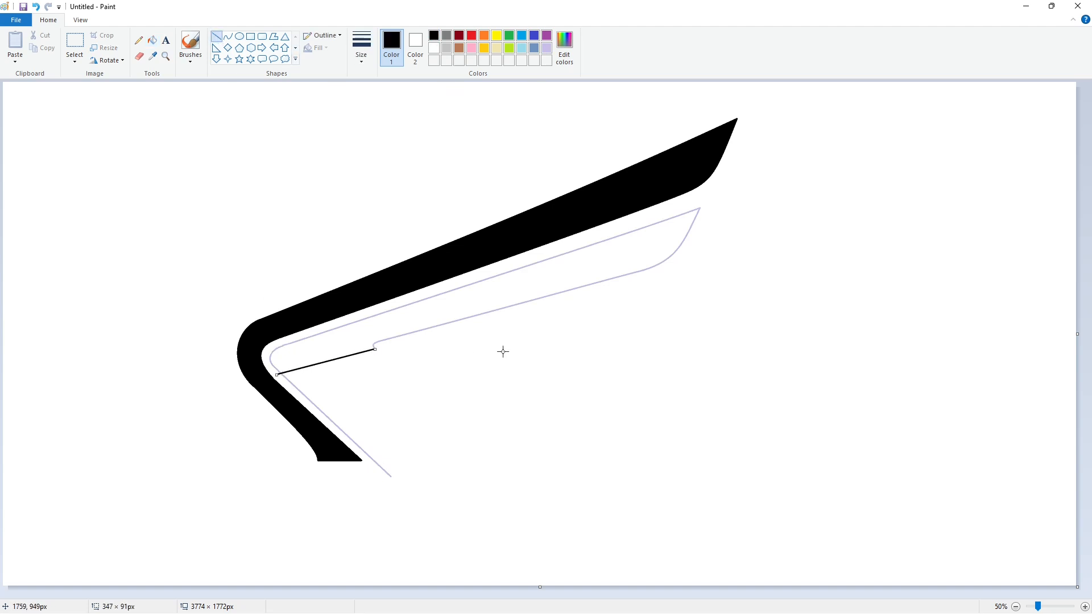
{"action": "left_click", "coordinate": [153, 40]}
{"action": "left_click", "coordinate": [680, 237]}
{"action": "left_click", "coordinate": [700, 209]}
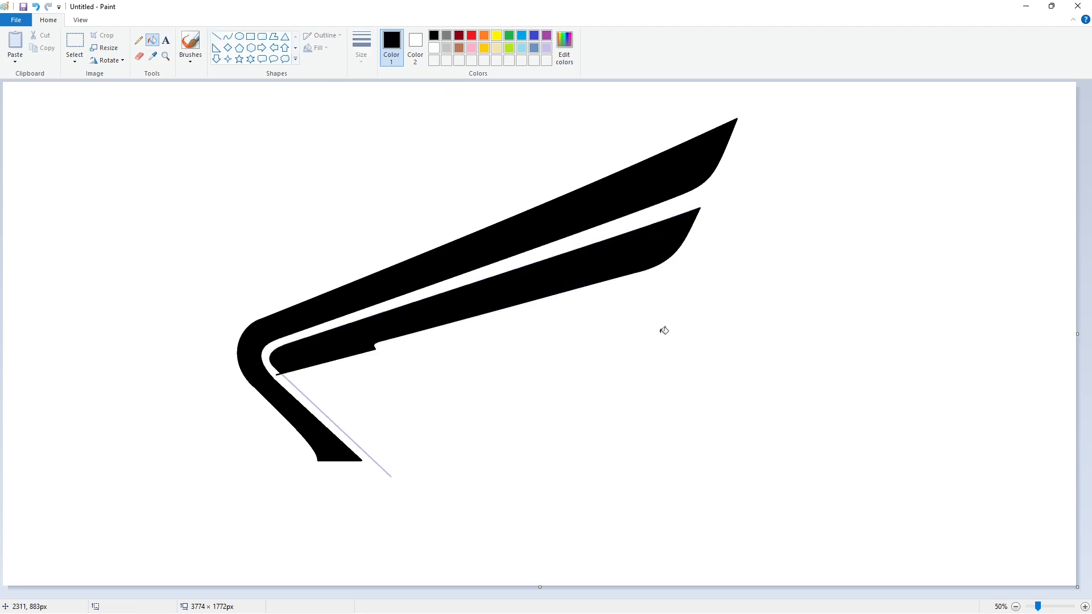
{"action": "left_click", "coordinate": [228, 36]}
{"action": "left_click_drag", "start_coordinate": [658, 285], "coordinate": [284, 380]}
{"action": "key", "text": "ctrl+z"}
Step: Recolor the second feather together with its diagonal line so that both are solid black
{"action": "left_click", "coordinate": [153, 40]}
{"action": "left_click", "coordinate": [547, 47]}
{"action": "left_click", "coordinate": [630, 230]}
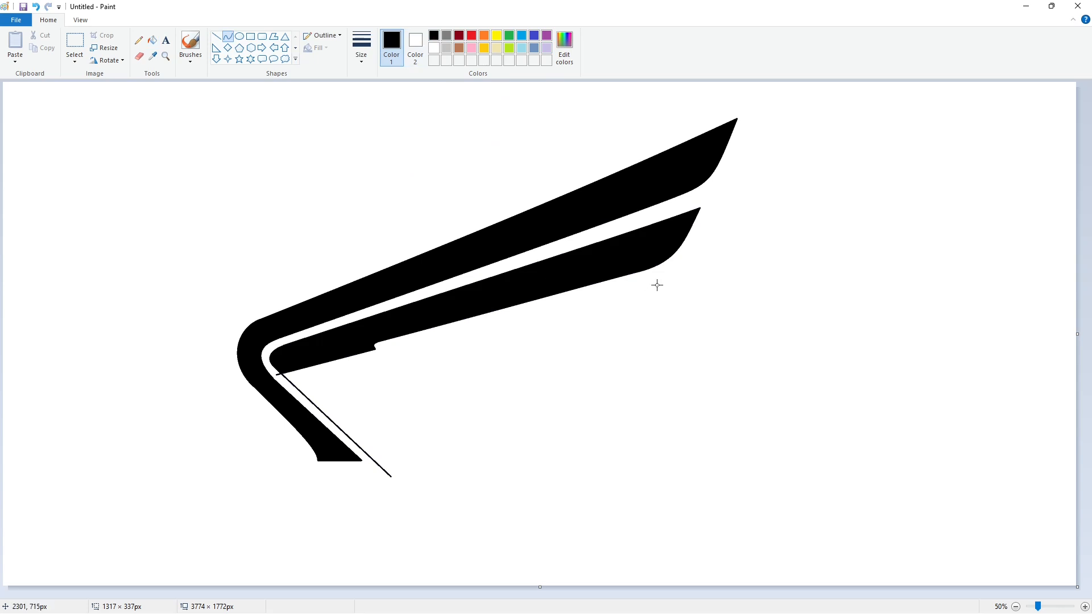
Step: Draw the third feather's straight upper edge back to the diagonal, plus its curved tip and lower edge
{"action": "left_click_drag", "start_coordinate": [657, 285], "coordinate": [283, 380]}
{"action": "mouse_move", "coordinate": [658, 285]}
{"action": "left_mouse_down"}
{"action": "mouse_move", "coordinate": [602, 334]}
{"action": "mouse_move", "coordinate": [658, 285]}
{"action": "mouse_move", "coordinate": [599, 331]}
{"action": "mouse_move", "coordinate": [621, 324]}
{"action": "mouse_move", "coordinate": [611, 330]}
{"action": "mouse_move", "coordinate": [421, 378]}
{"action": "left_mouse_up"}
{"action": "left_click", "coordinate": [216, 36]}
{"action": "left_click", "coordinate": [746, 363]}
Step: Add a small notch to the third feather's lower edge and close it with a straight line to the diagonal
{"action": "left_click", "coordinate": [228, 36]}
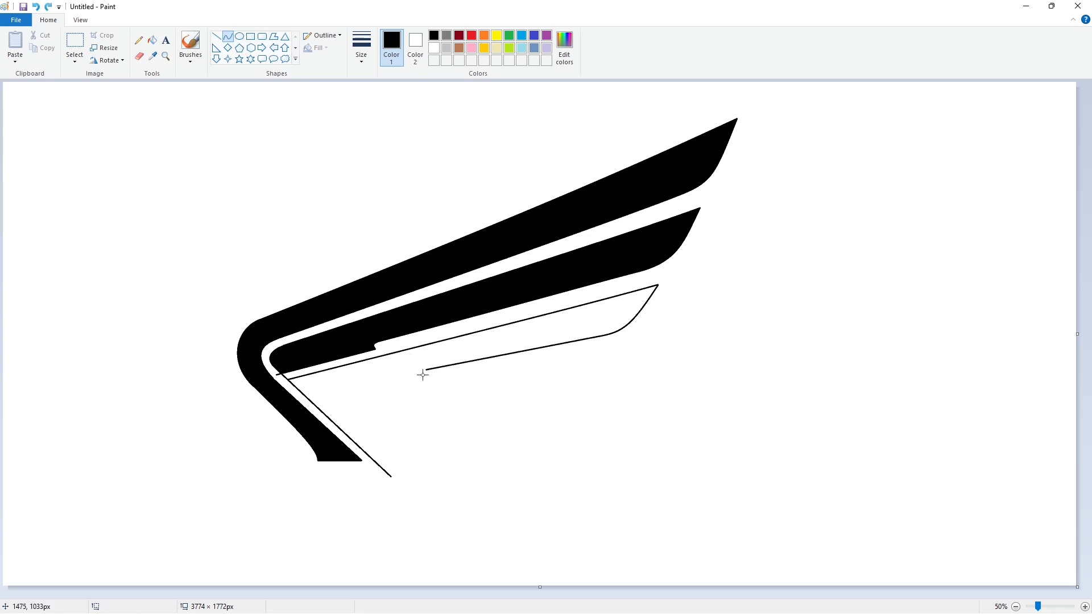
{"action": "left_click", "coordinate": [216, 36]}
{"action": "left_click_drag", "start_coordinate": [421, 380], "coordinate": [310, 400]}
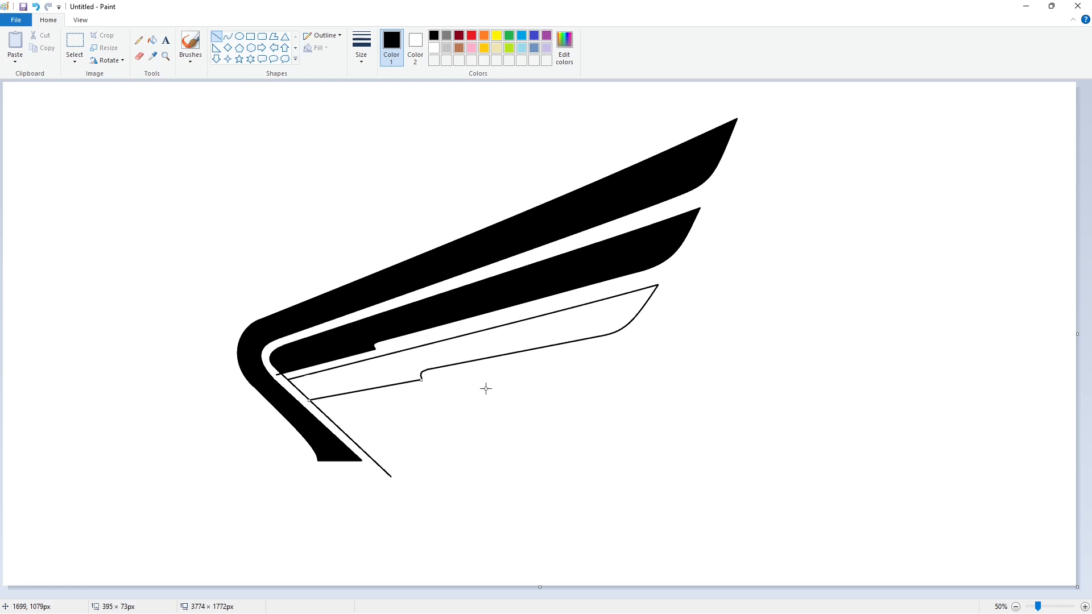
{"action": "key", "text": "ctrl+z"}
{"action": "left_click_drag", "start_coordinate": [421, 378], "coordinate": [310, 400]}
{"action": "left_click", "coordinate": [446, 352]}
Step: Draw the fourth feather's straight upper edge, about 1039 px wide and 197 px high, plus its curved tip and lower edge
{"action": "left_click_drag", "start_coordinate": [611, 351], "coordinate": [315, 405]}
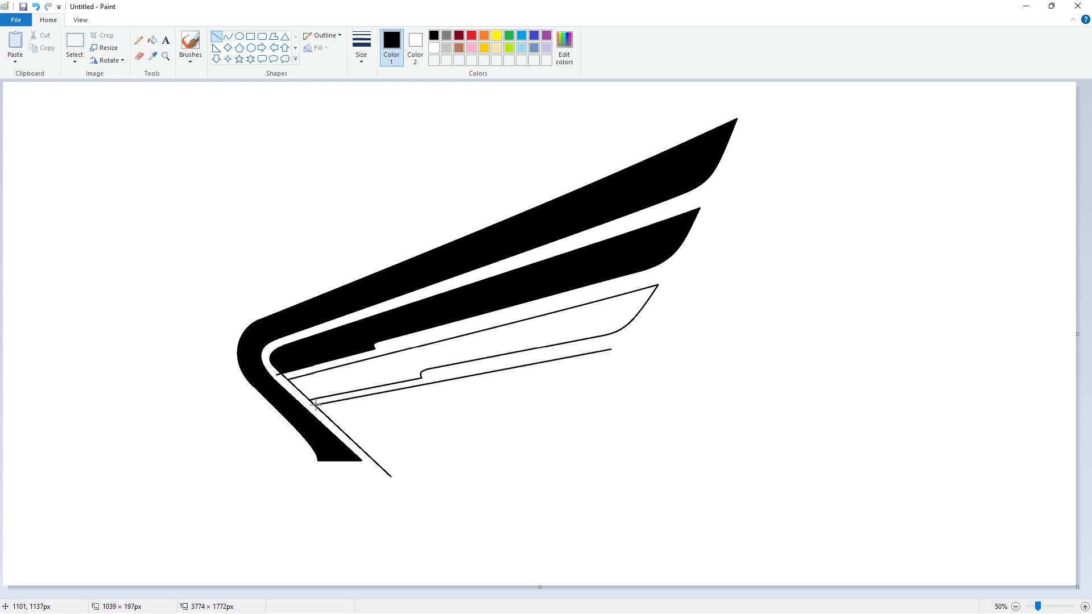
{"action": "left_click", "coordinate": [227, 36]}
{"action": "mouse_move", "coordinate": [612, 349]}
{"action": "left_mouse_down"}
{"action": "mouse_move", "coordinate": [545, 395]}
{"action": "mouse_move", "coordinate": [583, 393]}
{"action": "mouse_move", "coordinate": [481, 403]}
{"action": "left_mouse_up"}
{"action": "left_click", "coordinate": [702, 388]}
{"action": "left_click", "coordinate": [217, 37]}
{"action": "left_click", "coordinate": [626, 356]}
{"action": "left_click", "coordinate": [609, 366]}
{"action": "left_click", "coordinate": [622, 414]}
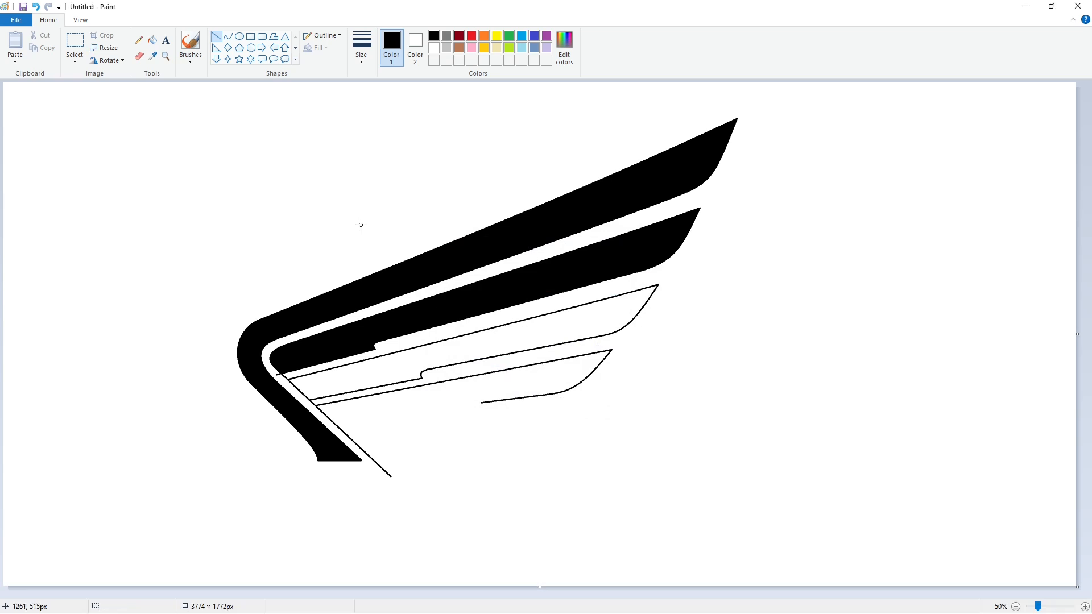
Step: Add a small curved notch at the end of the fourth feather's lower edge
{"action": "left_click", "coordinate": [228, 37]}
{"action": "left_click", "coordinate": [216, 37]}
{"action": "left_click_drag", "start_coordinate": [476, 411], "coordinate": [354, 425]}
{"action": "key", "text": "ctrl+z"}
Step: Fill the third feather and the connected feather outlines with lavender, leaving the background white
{"action": "left_click", "coordinate": [153, 40]}
{"action": "left_click", "coordinate": [546, 48]}
{"action": "left_click", "coordinate": [655, 296]}
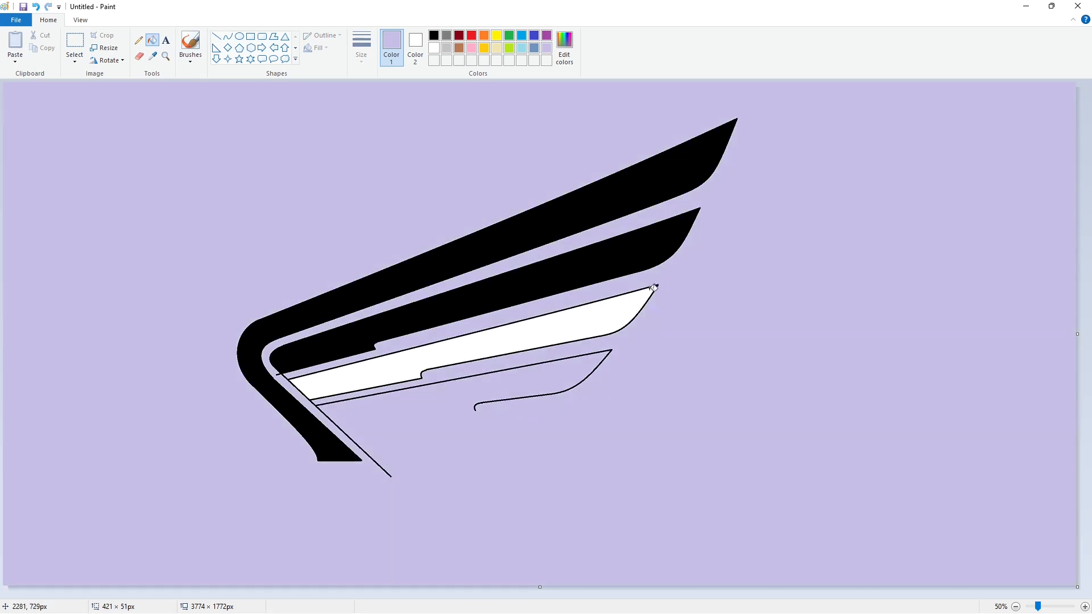
{"action": "key", "text": "ctrl+z"}
{"action": "left_click", "coordinate": [658, 284]}
Step: Draw a black line closing the fourth feather from its notch to the diagonal, and a parallel line just beneath it
{"action": "left_click", "coordinate": [217, 37]}
{"action": "left_click", "coordinate": [433, 35]}
{"action": "left_click_drag", "start_coordinate": [475, 410], "coordinate": [344, 435]}
{"action": "key", "text": "ctrl+z"}
{"action": "left_click_drag", "start_coordinate": [487, 417], "coordinate": [347, 435]}
{"action": "left_click_drag", "start_coordinate": [475, 410], "coordinate": [340, 428]}
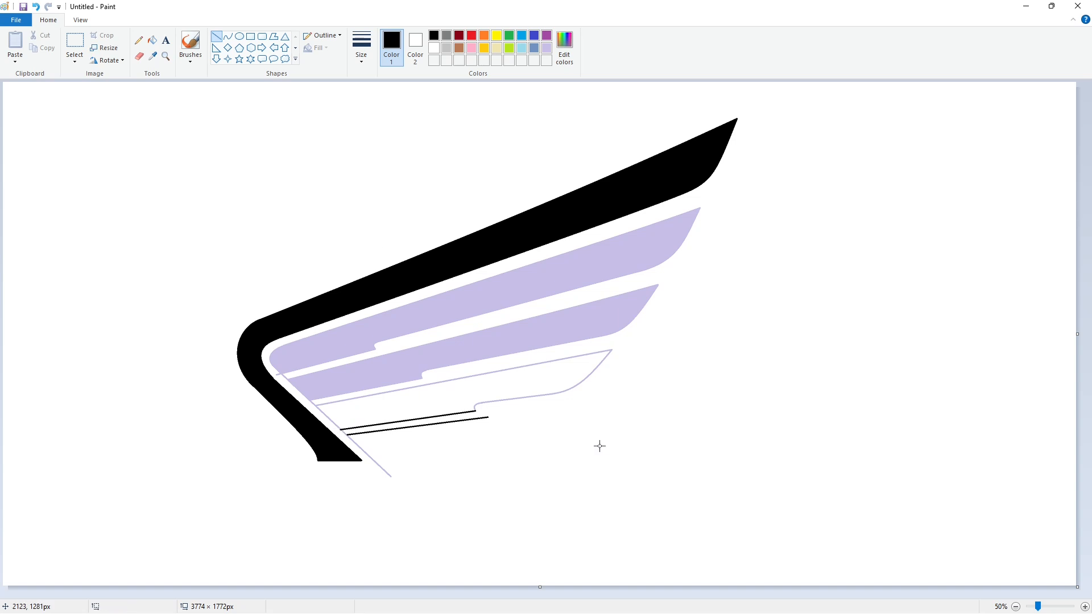
Step: Fill the fourth feather and recolor all the lavender feathers and outlines black
{"action": "left_click", "coordinate": [152, 40]}
{"action": "left_click", "coordinate": [561, 317]}
{"action": "left_click", "coordinate": [483, 387]}
{"action": "left_click", "coordinate": [547, 48]}
{"action": "left_click", "coordinate": [636, 243]}
{"action": "left_click", "coordinate": [434, 37]}
{"action": "left_click", "coordinate": [604, 260]}
Step: Complete the lowest feather with a slanted outer edge and a horizontal base line level with the leg, and fill it black
{"action": "left_click", "coordinate": [219, 35]}
{"action": "left_click_drag", "start_coordinate": [488, 417], "coordinate": [556, 459]}
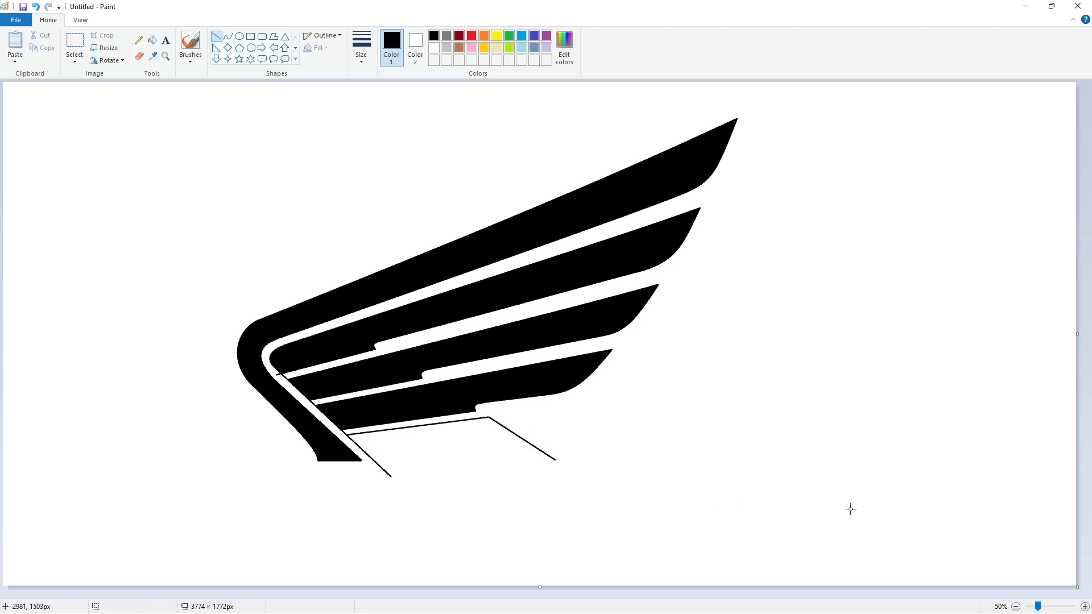
{"action": "left_click", "coordinate": [1085, 607]}
{"action": "left_click_drag", "start_coordinate": [376, 457], "coordinate": [730, 458]}
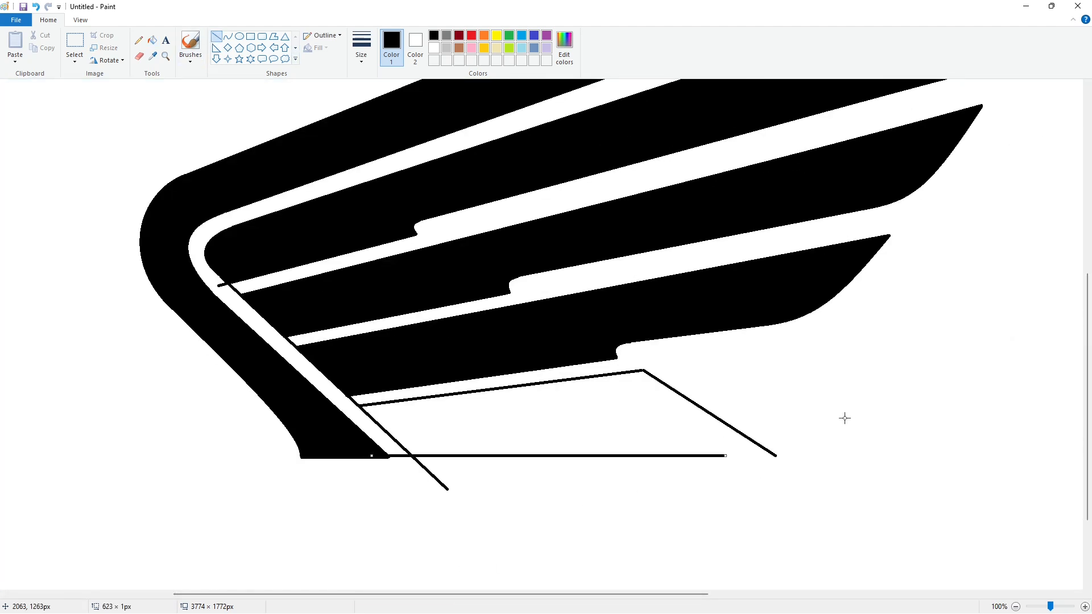
{"action": "left_click_drag", "start_coordinate": [404, 456], "coordinate": [438, 455]}
{"action": "left_click", "coordinate": [152, 39]}
{"action": "left_click", "coordinate": [569, 426]}
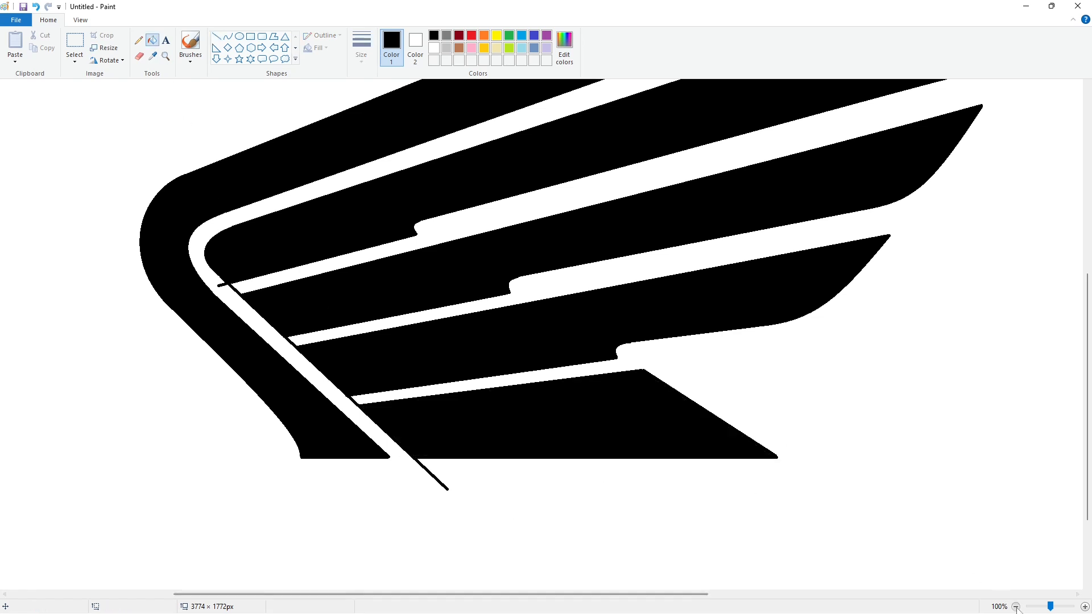
Step: Cut the leftover diagonal line away from the feather roots with white lines and fill its fragments white
{"action": "left_click", "coordinate": [1016, 607]}
{"action": "left_click", "coordinate": [1086, 607]}
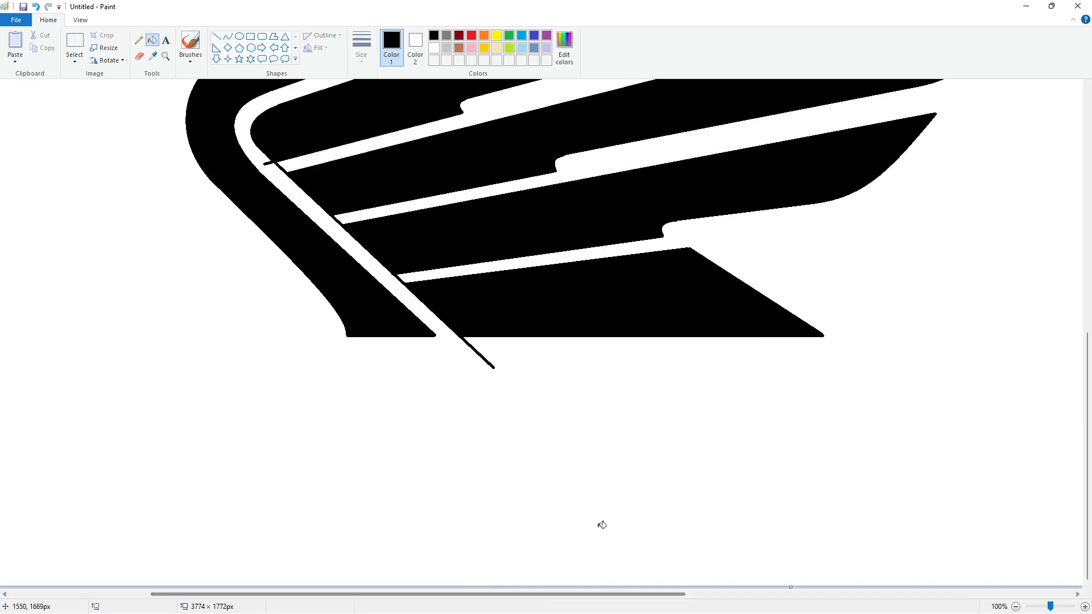
{"action": "scroll", "coordinate": [604, 529], "scroll_direction": "up", "scroll_amount": 2}
{"action": "left_click", "coordinate": [216, 36]}
{"action": "left_click_drag", "start_coordinate": [265, 291], "coordinate": [279, 289]}
{"action": "left_click", "coordinate": [293, 299]}
{"action": "left_click", "coordinate": [375, 330]}
{"action": "left_click_drag", "start_coordinate": [330, 352], "coordinate": [354, 347]}
{"action": "left_click_drag", "start_coordinate": [407, 404], "coordinate": [388, 405]}
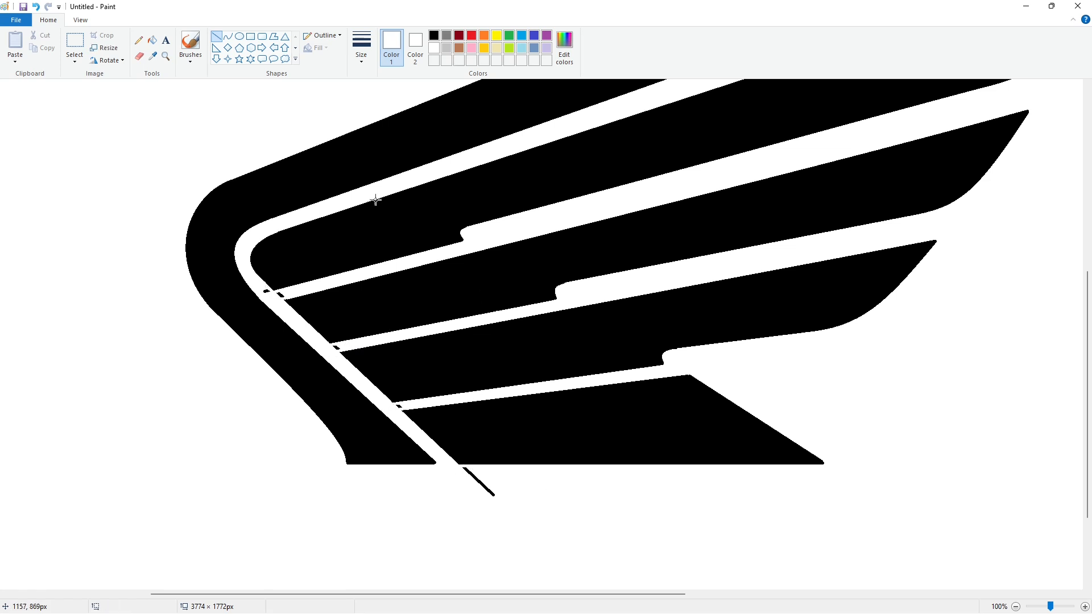
{"action": "left_click", "coordinate": [151, 40]}
{"action": "left_click", "coordinate": [481, 483]}
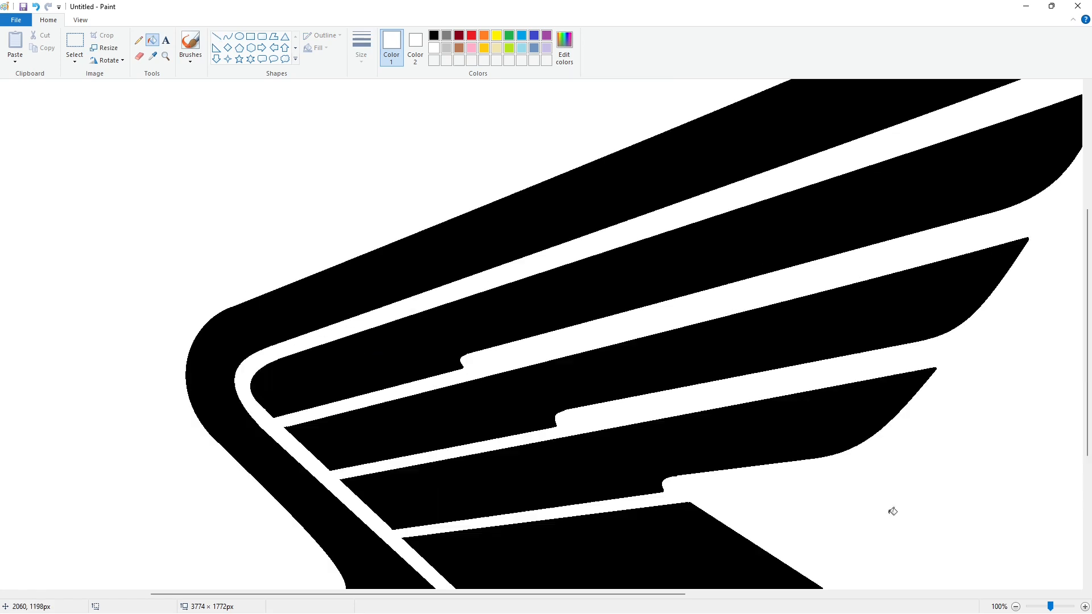
Step: Draw a black rectangle about 2089 by 209 px beneath the wing
{"action": "scroll", "coordinate": [891, 509], "scroll_direction": "down", "scroll_amount": 3}
{"action": "left_click", "coordinate": [433, 36]}
{"action": "left_click", "coordinate": [251, 36]}
{"action": "left_click_drag", "start_coordinate": [216, 471], "coordinate": [810, 530]}
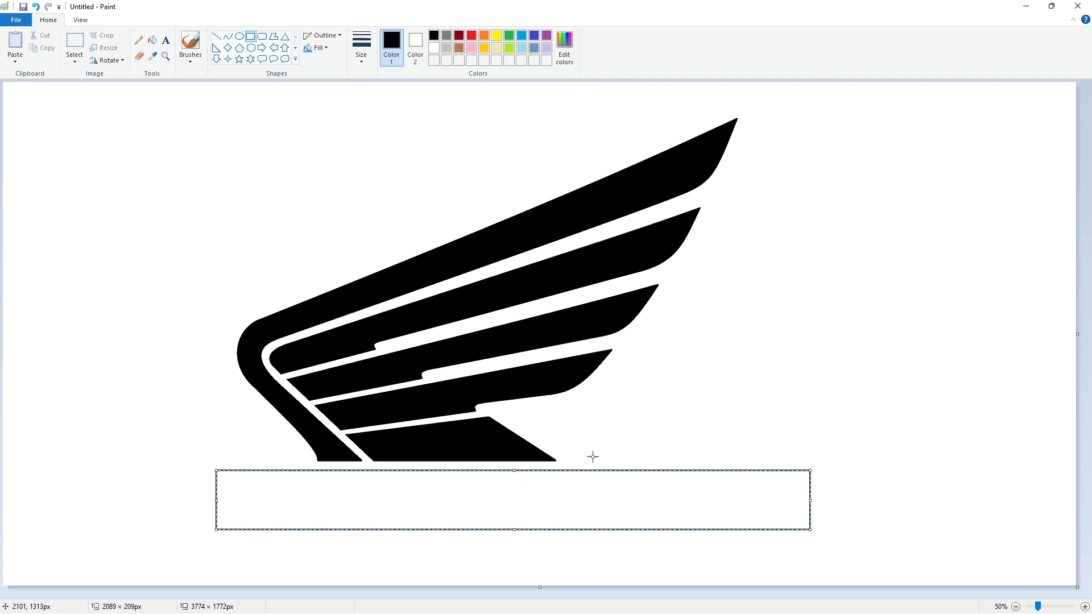
{"action": "left_click_drag", "start_coordinate": [515, 470], "coordinate": [514, 470]}
{"action": "left_click", "coordinate": [787, 419]}
Step: Fill the rectangle and its outline with solid lavender
{"action": "left_click", "coordinate": [152, 40]}
{"action": "left_click", "coordinate": [424, 490]}
{"action": "left_click", "coordinate": [547, 48]}
{"action": "left_click", "coordinate": [513, 495]}
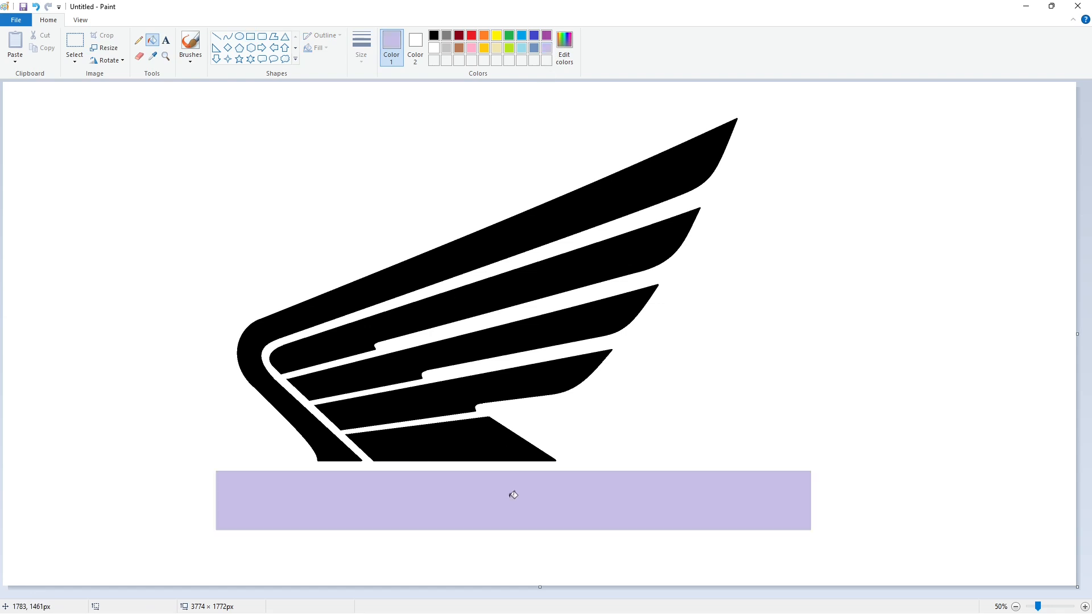
Step: Draw a tall black stem rectangle crossing the lavender band near its left end, and a short wide serif rectangle across the stem's top
{"action": "left_click", "coordinate": [250, 36]}
{"action": "left_click", "coordinate": [434, 36]}
{"action": "left_click_drag", "start_coordinate": [250, 464], "coordinate": [274, 567]}
{"action": "left_click_drag", "start_coordinate": [250, 476], "coordinate": [287, 479]}
Step: Fill the serif and the stem section inside the lavender band black
{"action": "left_click", "coordinate": [152, 40]}
{"action": "left_click", "coordinate": [244, 474]}
{"action": "left_click", "coordinate": [262, 474]}
{"action": "left_click", "coordinate": [280, 474]}
{"action": "left_click", "coordinate": [261, 503]}
Step: Fill the stem outline protruding above the lavender band with white
{"action": "scroll", "coordinate": [249, 382], "scroll_direction": "up", "scroll_amount": 1}
{"action": "left_click", "coordinate": [434, 48]}
{"action": "left_click", "coordinate": [541, 344]}
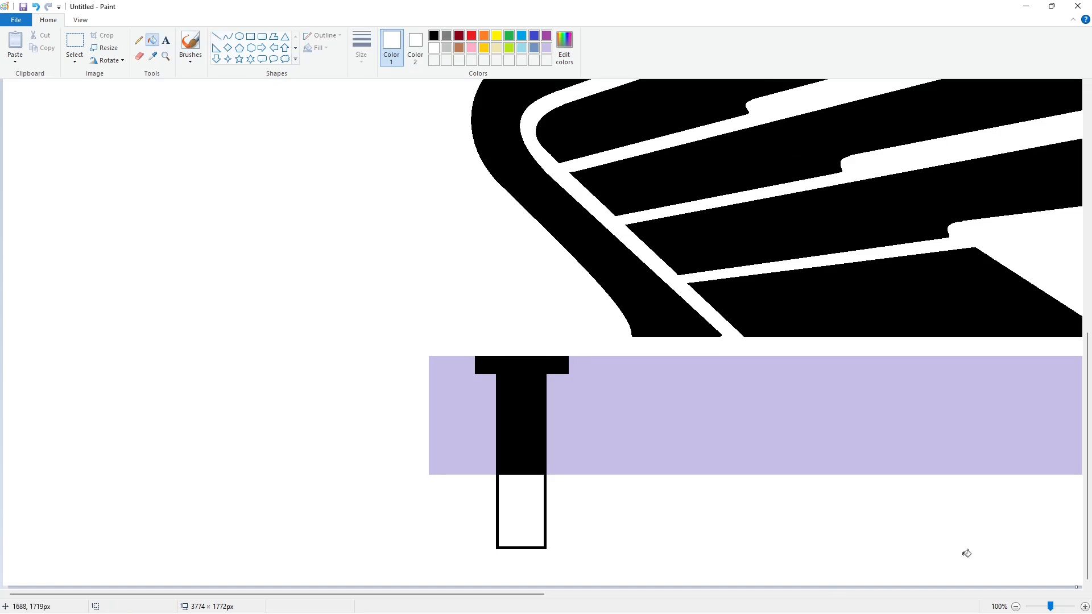
{"action": "scroll", "coordinate": [480, 303], "scroll_direction": "down", "scroll_amount": 1}
{"action": "scroll", "coordinate": [885, 520], "scroll_direction": "up", "scroll_amount": 1}
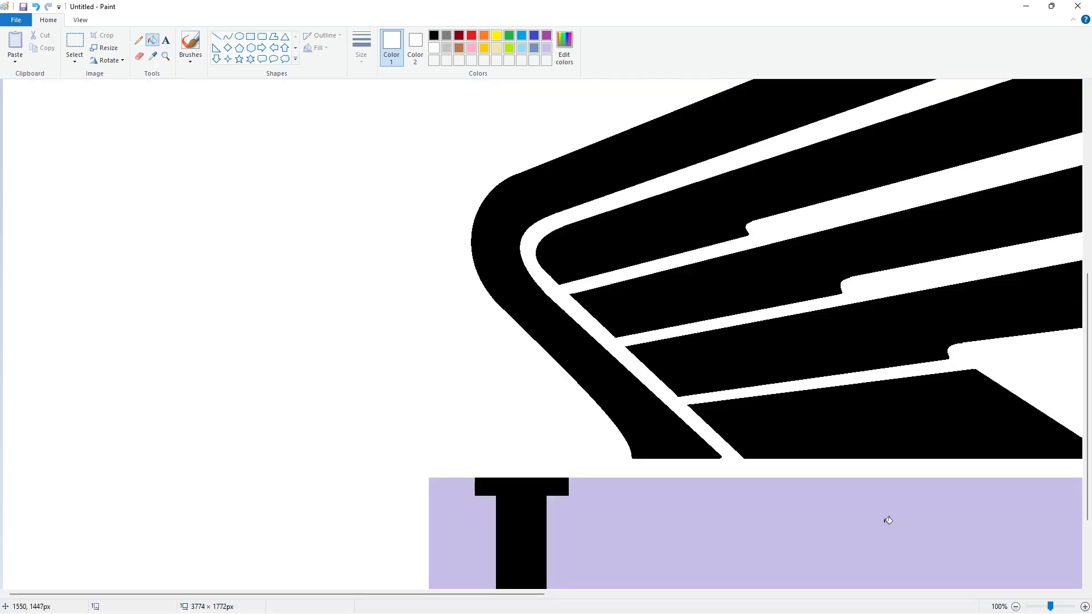
Step: Draw a small dark red circle in the white area just above the black serif
{"action": "scroll", "coordinate": [885, 519], "scroll_direction": "down", "scroll_amount": 2}
{"action": "left_click", "coordinate": [459, 35]}
{"action": "left_click", "coordinate": [240, 35]}
{"action": "mouse_move", "coordinate": [478, 378]}
{"action": "left_mouse_down"}
{"action": "mouse_move", "coordinate": [493, 393]}
{"action": "mouse_move", "coordinate": [495, 328]}
{"action": "left_mouse_up"}
Step: Copy the dark red circle and place the copy in the corner between the serif's underside and the stem's left edge
{"action": "left_click", "coordinate": [75, 40]}
{"action": "left_click_drag", "start_coordinate": [447, 296], "coordinate": [535, 348]}
{"action": "key", "text": "ctrl+c"}
{"action": "left_click", "coordinate": [14, 40]}
{"action": "left_click", "coordinate": [74, 61]}
{"action": "left_click", "coordinate": [118, 164]}
{"action": "left_click_drag", "start_coordinate": [69, 105], "coordinate": [563, 380]}
Step: Fill the gap between the circle and the stem's left corner black, and recolour that circle lavender to form a rounded inner corner
{"action": "left_click", "coordinate": [152, 40]}
{"action": "left_click", "coordinate": [433, 35]}
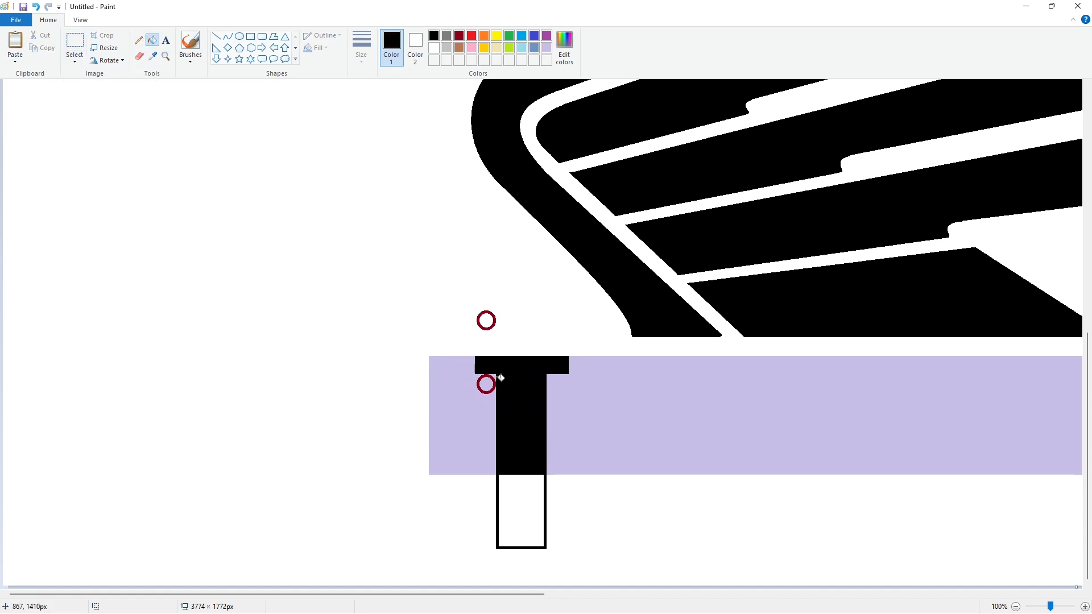
{"action": "left_click", "coordinate": [546, 48]}
{"action": "left_click", "coordinate": [480, 384]}
Step: Paste another copy of the red circle into the corner between the serif's underside and the stem's right edge
{"action": "scroll", "coordinate": [907, 520], "scroll_direction": "down", "scroll_amount": 1}
{"action": "left_click", "coordinate": [1085, 607]}
{"action": "key", "text": "ctrl+v"}
{"action": "left_click_drag", "start_coordinate": [38, 107], "coordinate": [473, 384]}
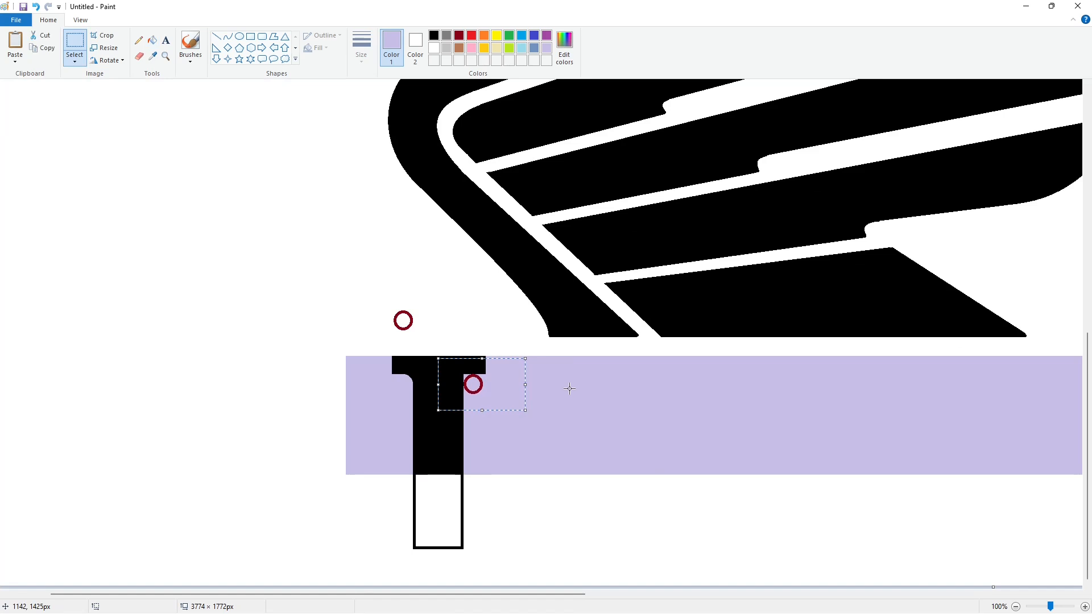
Step: Fill the gap at the stem's right corner black and recolour the circle there lavender
{"action": "left_click", "coordinate": [152, 40]}
{"action": "left_click", "coordinate": [433, 35]}
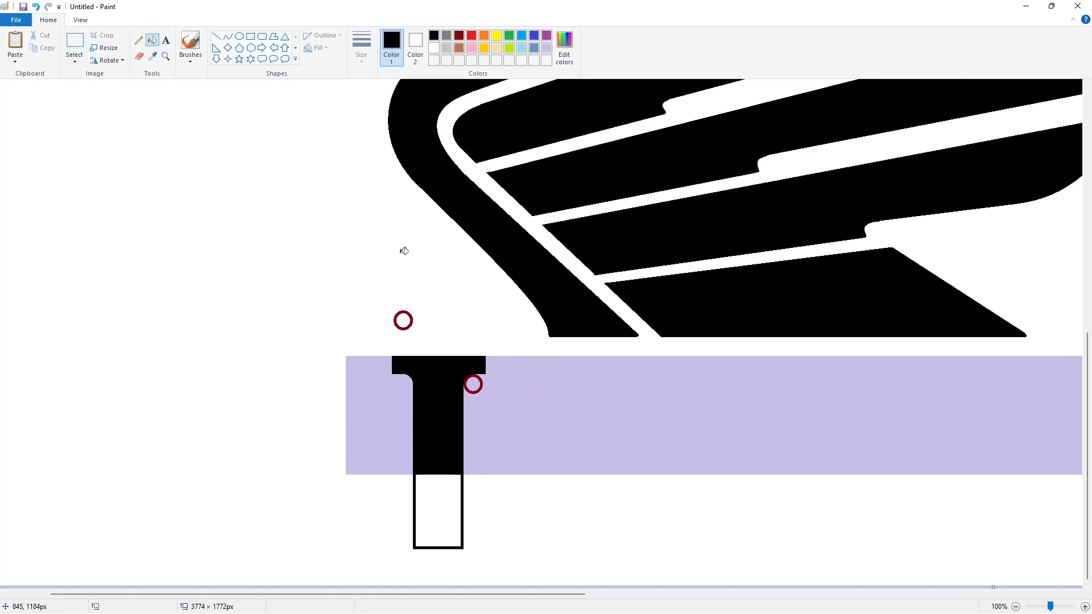
{"action": "left_click", "coordinate": [546, 47]}
{"action": "left_click", "coordinate": [479, 391]}
Step: Paste a copy of the rounded serif top in the canvas's empty left area and fill the copy's lavender background white
{"action": "left_click", "coordinate": [75, 41]}
{"action": "left_click_drag", "start_coordinate": [372, 340], "coordinate": [522, 399]}
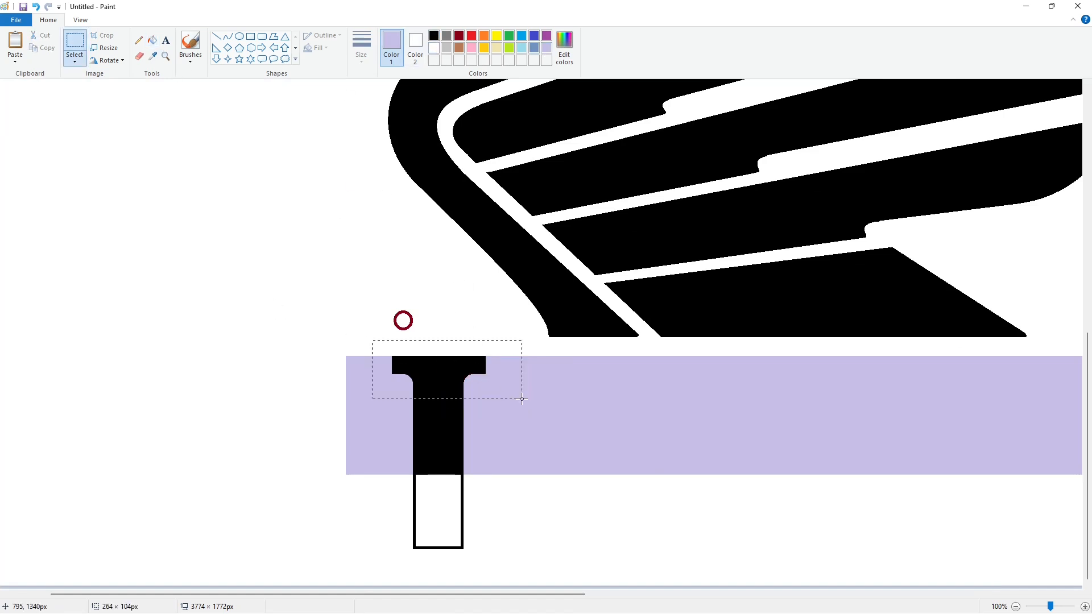
{"action": "key", "text": "ctrl+c"}
{"action": "key", "text": "ctrl+v"}
{"action": "left_click", "coordinate": [152, 40]}
{"action": "left_click", "coordinate": [434, 48]}
{"action": "left_click", "coordinate": [131, 128]}
Step: Duplicate the cleaned serif, flip it vertically and align it with the stem's lower end at the bottom edge of the lavender band
{"action": "left_click", "coordinate": [74, 41]}
{"action": "left_click_drag", "start_coordinate": [17, 87], "coordinate": [203, 204]}
{"action": "key", "text": "ctrl+c"}
{"action": "key", "text": "ctrl+v"}
{"action": "left_click", "coordinate": [107, 60]}
{"action": "left_click", "coordinate": [113, 114]}
{"action": "left_click_drag", "start_coordinate": [62, 124], "coordinate": [438, 414]}
{"action": "key", "text": "Down"}
{"action": "key", "text": "Down"}
{"action": "key", "text": "Down"}
{"action": "key", "text": "Right"}
{"action": "key", "text": "Right"}
{"action": "key", "text": "Right"}
{"action": "key", "text": "Right"}
{"action": "key", "text": "Right"}
{"action": "key", "text": "Right"}
{"action": "key", "text": "Right"}
{"action": "key", "text": "Right"}
{"action": "key", "text": "Right"}
{"action": "key", "text": "Right"}
{"action": "key", "text": "Right"}
{"action": "key", "text": "Right"}
{"action": "key", "text": "Right"}
{"action": "key", "text": "Right"}
{"action": "key", "text": "Right"}
{"action": "key", "text": "Right"}
{"action": "key", "text": "Right"}
{"action": "key", "text": "Right"}
{"action": "key", "text": "Right"}
{"action": "left_click", "coordinate": [215, 389]}
Step: Separate the stem outline below the band with a white line, and fill both that outline and the spare serif copy white
{"action": "left_click_drag", "start_coordinate": [405, 479], "coordinate": [518, 497]}
{"action": "left_click", "coordinate": [216, 36]}
{"action": "left_click_drag", "start_coordinate": [402, 478], "coordinate": [485, 483]}
{"action": "key", "text": "Up"}
{"action": "key", "text": "Up"}
{"action": "key", "text": "Up"}
{"action": "key", "text": "Up"}
{"action": "key", "text": "Up"}
{"action": "key", "text": "Up"}
{"action": "left_click", "coordinate": [525, 532]}
{"action": "left_click", "coordinate": [152, 40]}
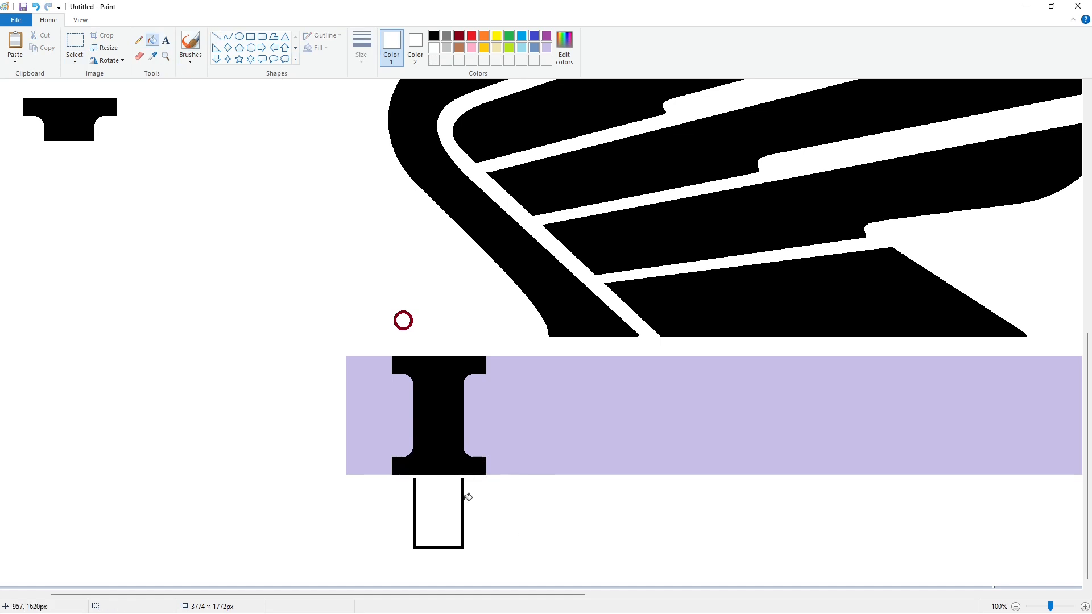
{"action": "left_click", "coordinate": [463, 500]}
{"action": "left_click", "coordinate": [77, 119]}
Step: Paste a copy of the finished serifed I in the canvas's empty left area and fill its lavender background white
{"action": "left_click", "coordinate": [75, 42]}
{"action": "left_click_drag", "start_coordinate": [371, 340], "coordinate": [541, 543]}
{"action": "key", "text": "ctrl+c"}
{"action": "key", "text": "ctrl+v"}
{"action": "left_click", "coordinate": [166, 40]}
{"action": "left_click", "coordinate": [153, 40]}
{"action": "left_click", "coordinate": [136, 165]}
{"action": "left_click", "coordinate": [23, 162]}
Step: Copy the cleaned serifed I and place the duplicate on the lavender band just to the right of the first stem
{"action": "left_click", "coordinate": [74, 43]}
{"action": "left_click_drag", "start_coordinate": [136, 86], "coordinate": [0, 286]}
{"action": "key", "text": "ctrl+c"}
{"action": "scroll", "coordinate": [777, 388], "scroll_direction": "down", "scroll_amount": 1}
{"action": "key", "text": "ctrl+v"}
{"action": "left_click_drag", "start_coordinate": [34, 126], "coordinate": [302, 506]}
{"action": "left_click_drag", "start_coordinate": [305, 505], "coordinate": [322, 506]}
{"action": "left_click", "coordinate": [222, 81]}
Step: Draw two horizontal black lines between the two stems and fill the space between them black as the H's crossbar
{"action": "left_click", "coordinate": [250, 37]}
{"action": "left_click", "coordinate": [434, 35]}
{"action": "left_click", "coordinate": [217, 37]}
{"action": "left_click", "coordinate": [416, 501]}
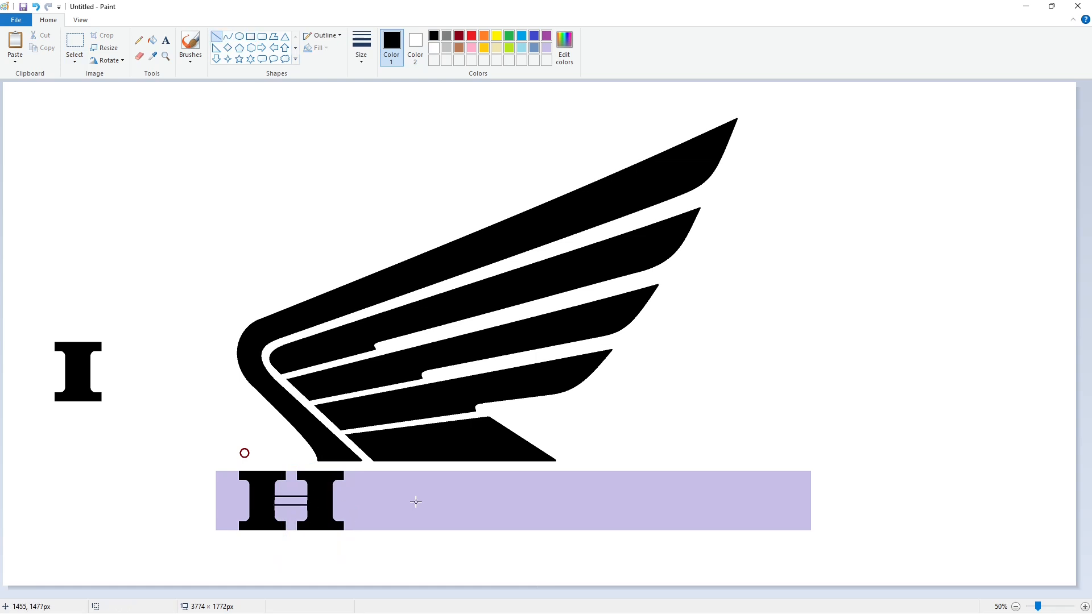
{"action": "left_click", "coordinate": [152, 40]}
{"action": "left_click", "coordinate": [287, 501]}
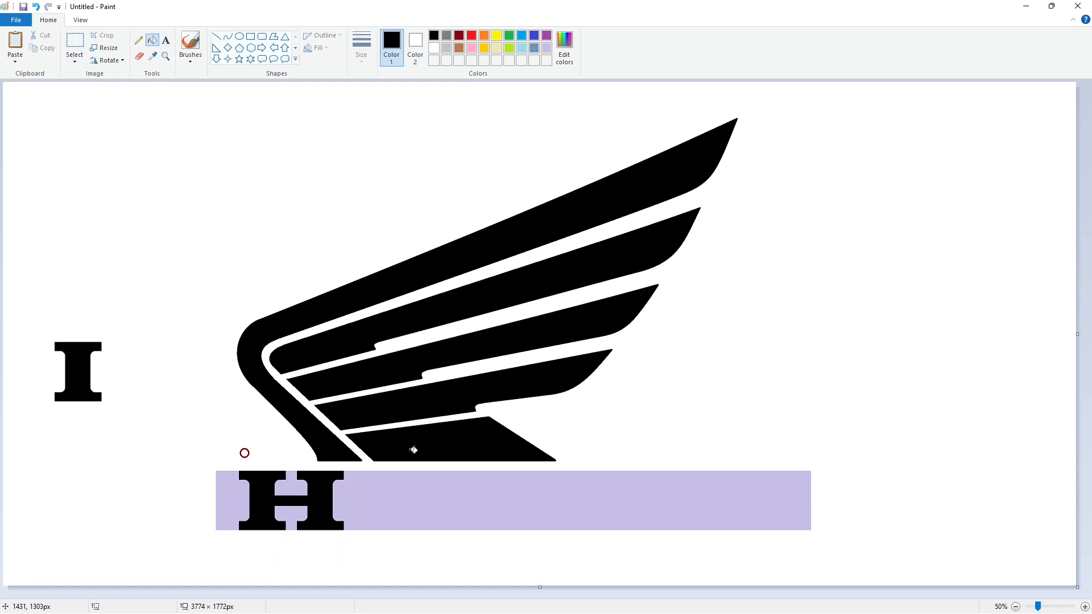
Step: Draw a wide ellipse with a smaller one inside it right after the H, and fill the ring black to form an O
{"action": "left_click", "coordinate": [239, 36]}
{"action": "mouse_move", "coordinate": [352, 470]}
{"action": "left_mouse_down"}
{"action": "mouse_move", "coordinate": [422, 528]}
{"action": "mouse_move", "coordinate": [441, 517]}
{"action": "left_mouse_up"}
{"action": "mouse_move", "coordinate": [352, 511]}
{"action": "left_mouse_down"}
{"action": "mouse_move", "coordinate": [412, 516]}
{"action": "mouse_move", "coordinate": [400, 501]}
{"action": "mouse_move", "coordinate": [398, 522]}
{"action": "mouse_move", "coordinate": [373, 509]}
{"action": "left_mouse_up"}
{"action": "left_click", "coordinate": [396, 533]}
{"action": "left_click", "coordinate": [153, 40]}
{"action": "left_click", "coordinate": [421, 489]}
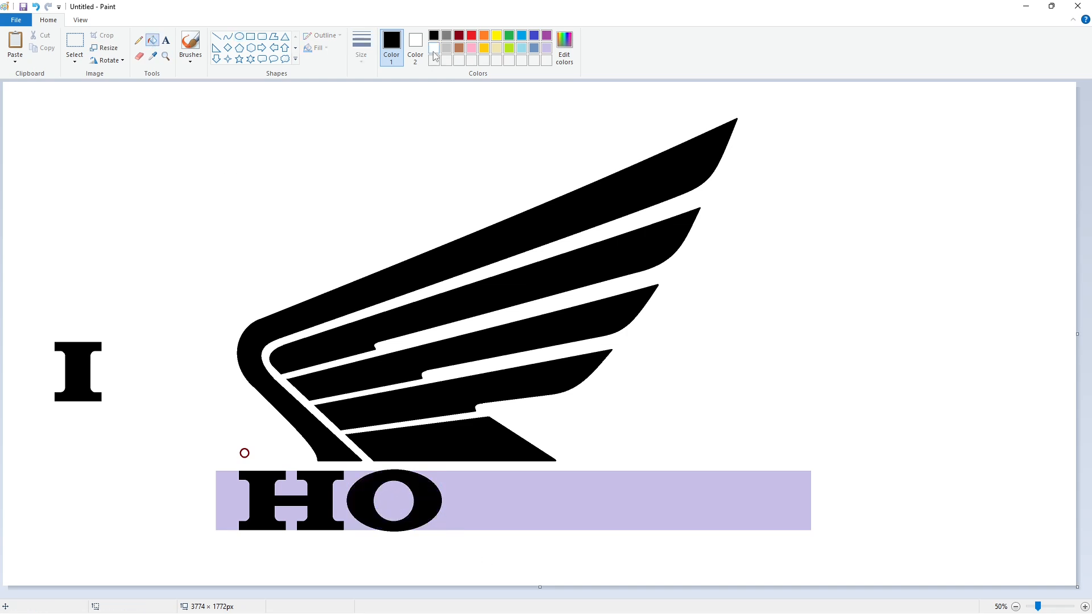
Step: Fill the lavender areas around the H and inside the O with white
{"action": "left_click", "coordinate": [434, 49]}
{"action": "left_click", "coordinate": [229, 500]}
{"action": "left_click", "coordinate": [291, 486]}
{"action": "left_click", "coordinate": [291, 513]}
{"action": "left_click", "coordinate": [340, 498]}
{"action": "left_click", "coordinate": [394, 498]}
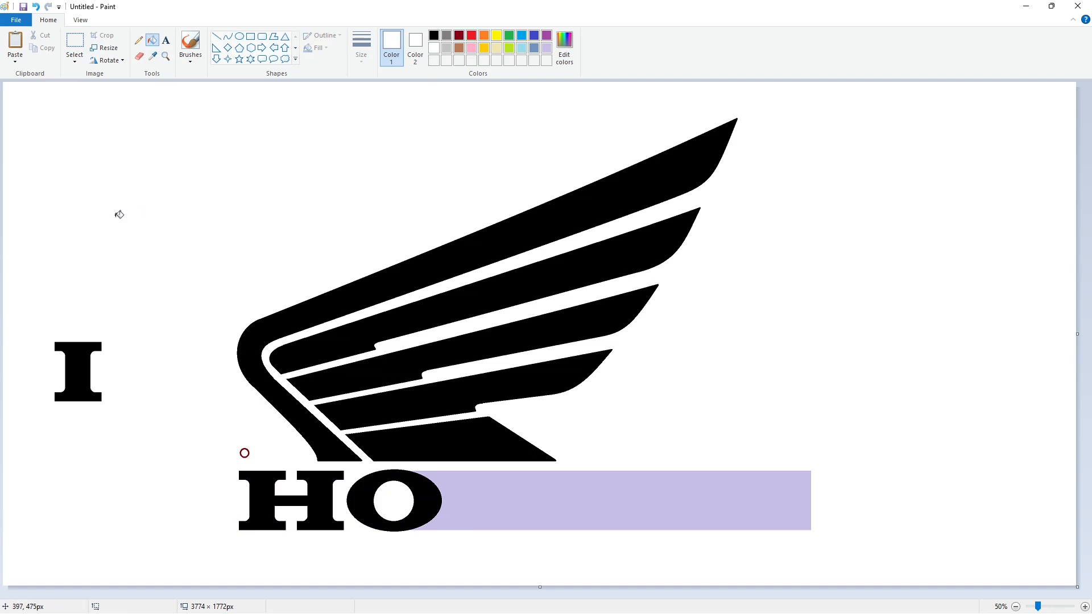
Step: Paste a left portion of the serifed I on the lavender band directly after the O
{"action": "left_click", "coordinate": [75, 45]}
{"action": "key", "text": "ctrl+v"}
{"action": "left_click_drag", "start_coordinate": [32, 153], "coordinate": [450, 507]}
{"action": "left_click", "coordinate": [511, 522]}
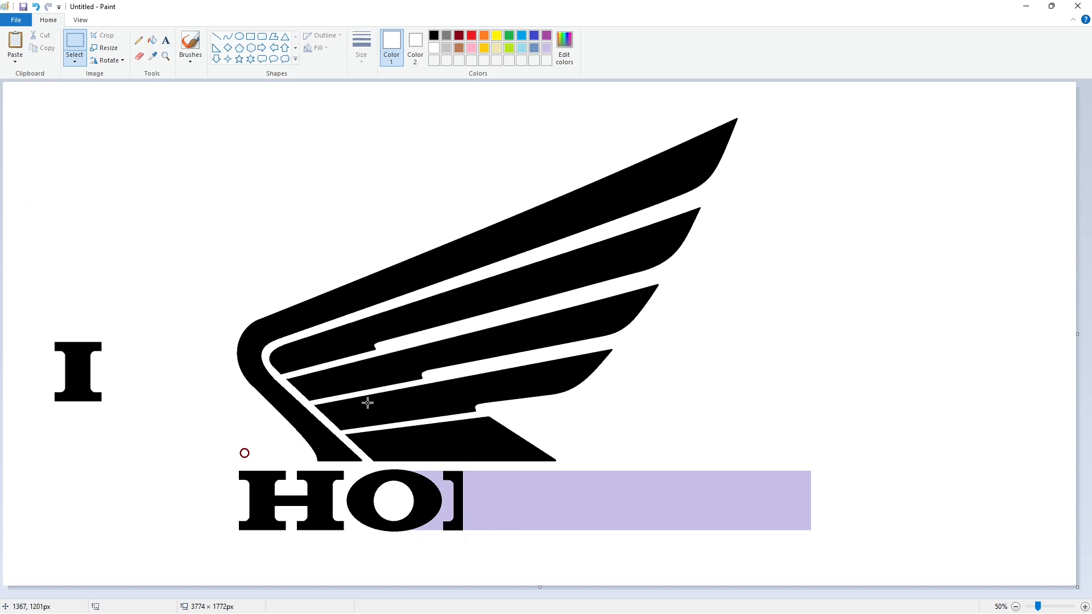
Step: Copy the right portion of the spare serifed I and join it to the left portion, forming a narrower I after the O
{"action": "left_click_drag", "start_coordinate": [74, 483], "coordinate": [75, 483]}
{"action": "key", "text": "ctrl+c"}
{"action": "key", "text": "ctrl+v"}
{"action": "left_click_drag", "start_coordinate": [19, 154], "coordinate": [478, 497]}
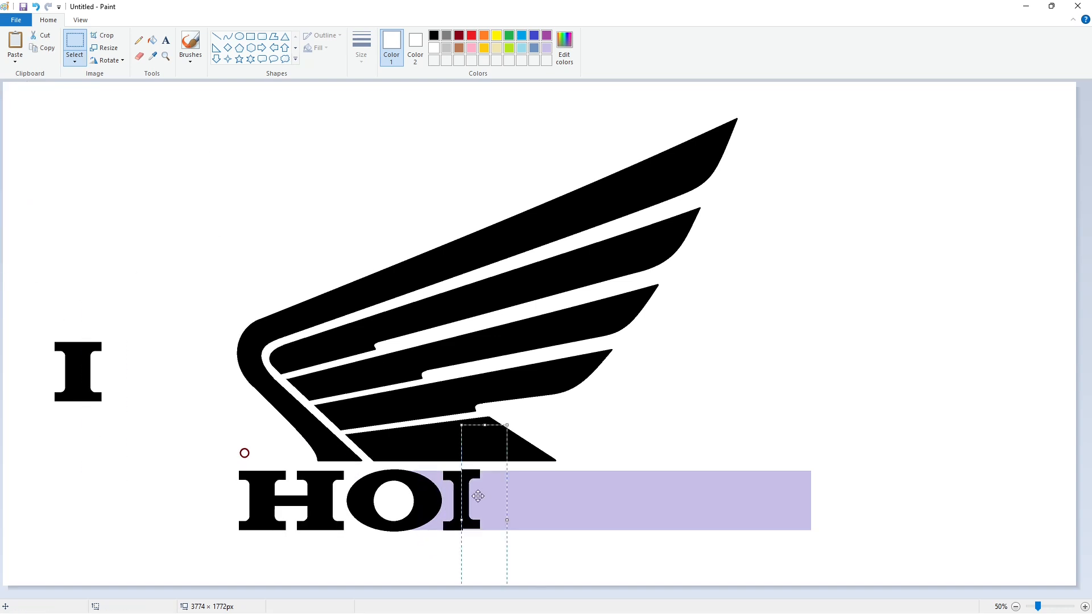
{"action": "left_click", "coordinate": [647, 552]}
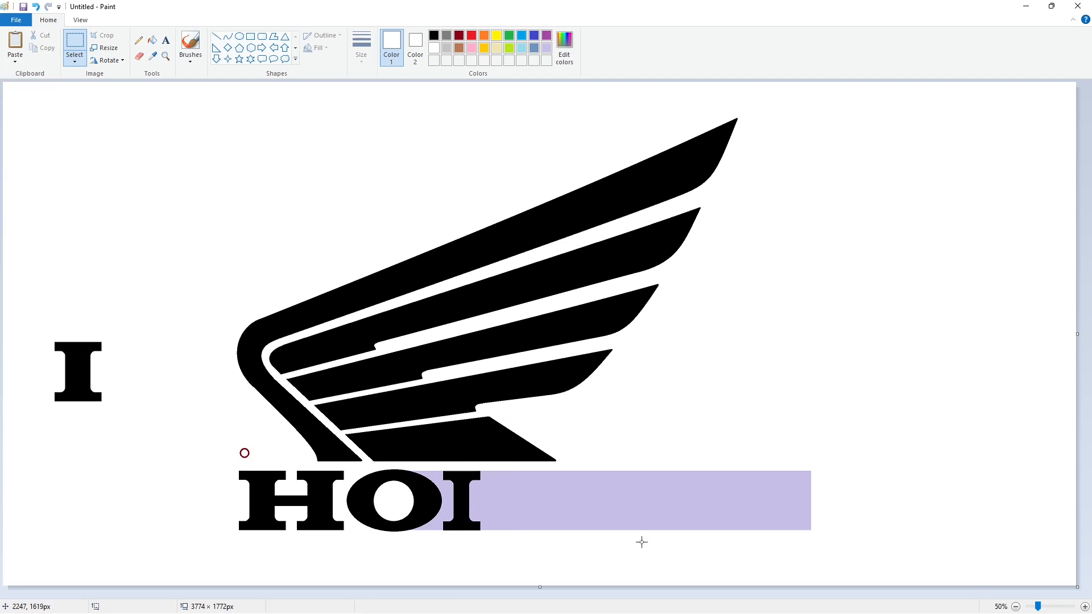
{"action": "left_click", "coordinate": [216, 35]}
{"action": "left_click", "coordinate": [433, 36]}
{"action": "left_click_drag", "start_coordinate": [482, 465], "coordinate": [524, 518]}
{"action": "left_click", "coordinate": [571, 529]}
{"action": "left_click_drag", "start_coordinate": [469, 484], "coordinate": [517, 544]}
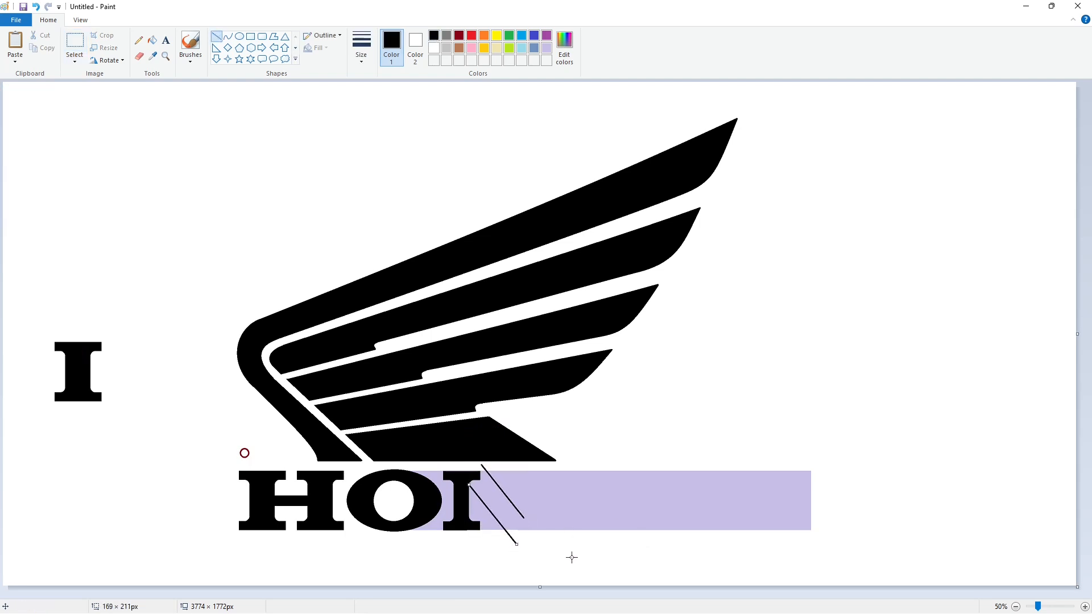
{"action": "key", "text": "ctrl+z"}
{"action": "key", "text": "ctrl+z"}
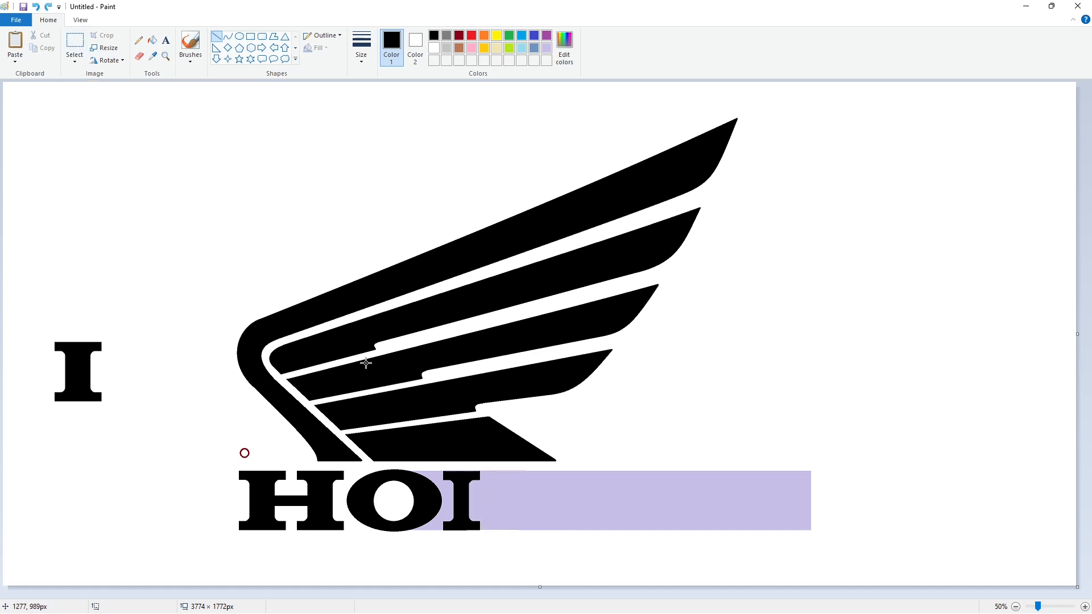
{"action": "mouse_move", "coordinate": [492, 468]}
{"action": "left_mouse_down"}
{"action": "mouse_move", "coordinate": [449, 559]}
{"action": "mouse_move", "coordinate": [471, 537]}
{"action": "mouse_move", "coordinate": [437, 558]}
{"action": "left_mouse_up"}
{"action": "key", "text": "ctrl+z"}
Step: Paste a copy of the narrow I from the lettering into the canvas's upper-left corner
{"action": "left_click", "coordinate": [74, 43]}
{"action": "key", "text": "ctrl+c"}
{"action": "key", "text": "ctrl+v"}
{"action": "left_click", "coordinate": [183, 200]}
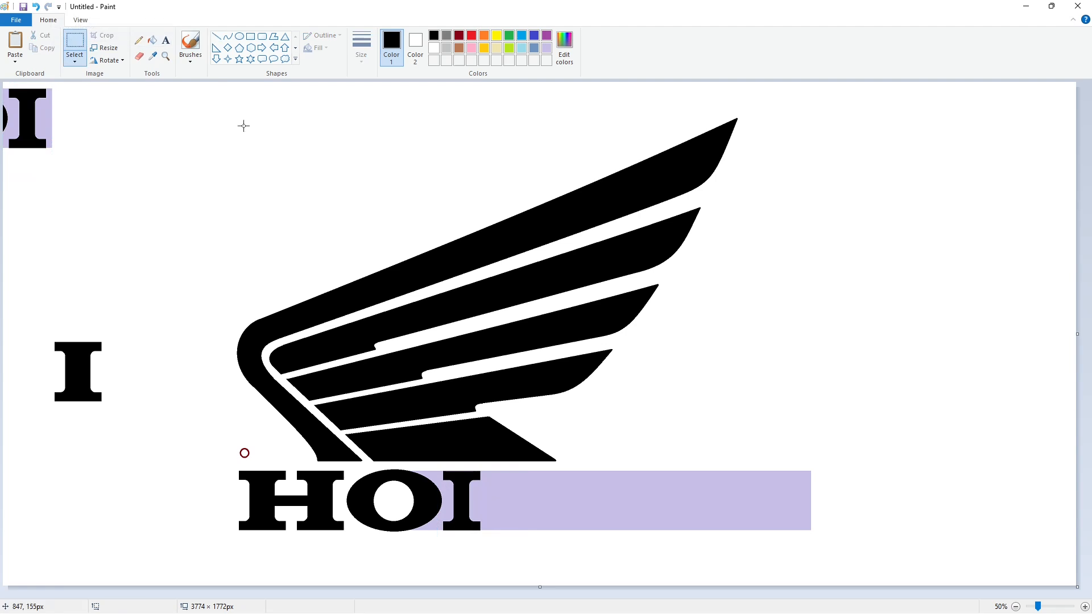
Step: Draw two parallel black diagonal lines descending rightward from the narrow I's top serif and stem
{"action": "left_click_drag", "start_coordinate": [483, 467], "coordinate": [526, 522]}
{"action": "left_click_drag", "start_coordinate": [470, 484], "coordinate": [513, 541]}
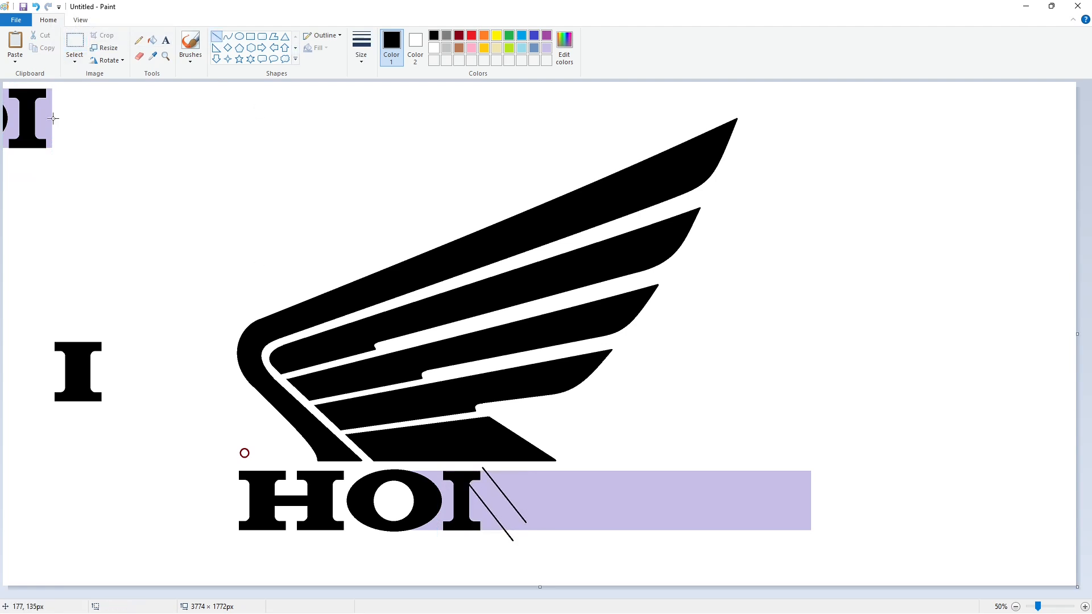
Step: Fill the lavender background and the leftover O fragment around the spare narrow I with white
{"action": "left_click", "coordinate": [153, 40]}
{"action": "left_click", "coordinate": [434, 48]}
{"action": "left_click", "coordinate": [42, 118]}
{"action": "left_click", "coordinate": [14, 119]}
{"action": "left_click", "coordinate": [5, 118]}
Step: Duplicate the cleaned narrow I and place the copy on the band at the far end of the diagonals as the N's right stem
{"action": "left_click", "coordinate": [75, 43]}
{"action": "left_click_drag", "start_coordinate": [92, 185], "coordinate": [2, 77]}
{"action": "left_click_drag", "start_coordinate": [36, 116], "coordinate": [532, 499]}
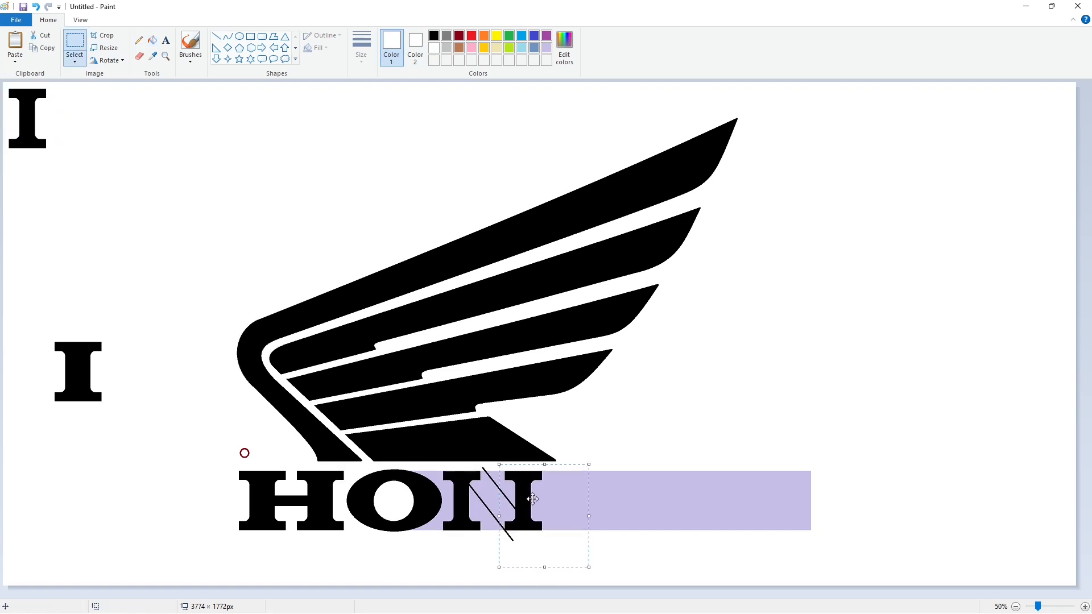
{"action": "left_click", "coordinate": [911, 564]}
{"action": "left_click", "coordinate": [1085, 607]}
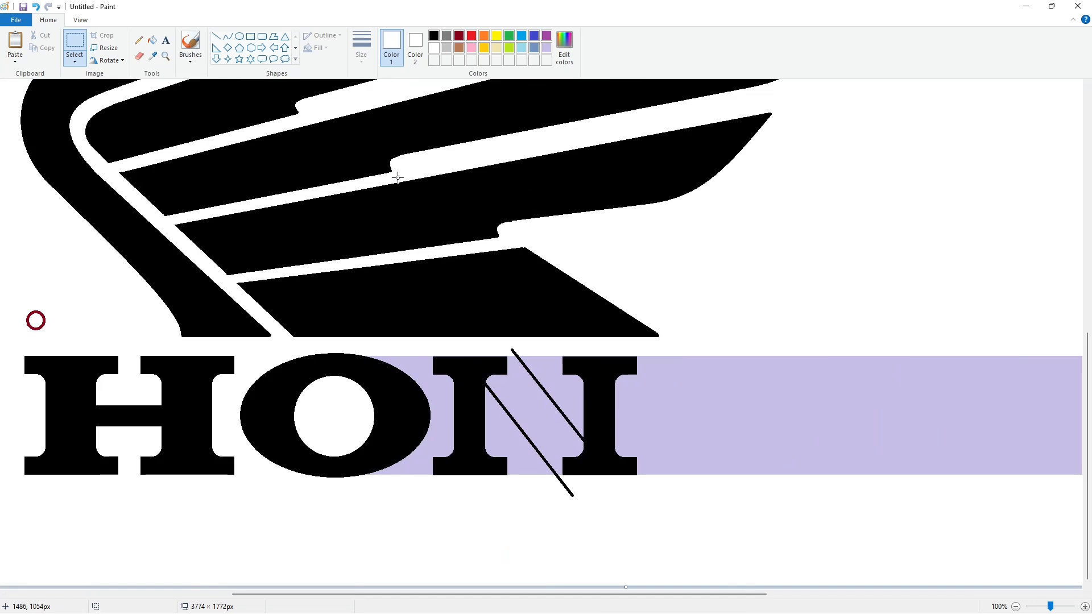
{"action": "left_click", "coordinate": [153, 40]}
{"action": "left_click", "coordinate": [434, 35]}
{"action": "left_click", "coordinate": [536, 404]}
{"action": "key", "text": "ctrl+z"}
Step: Draw a horizontal white line along the top edge of the N's left serif and fill the area between the diagonals black
{"action": "left_click", "coordinate": [217, 37]}
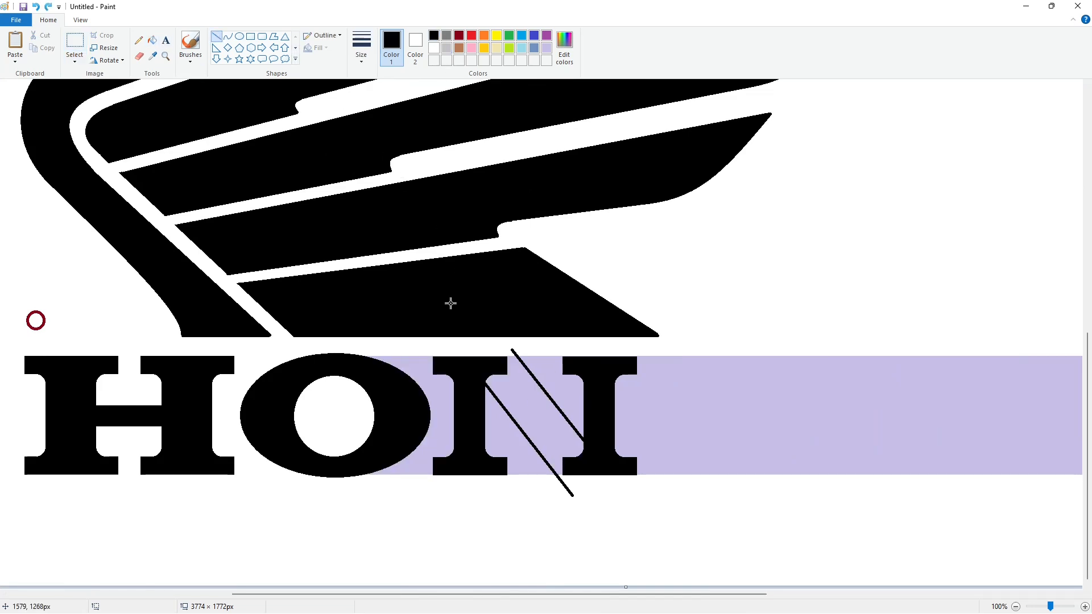
{"action": "left_click", "coordinate": [434, 48]}
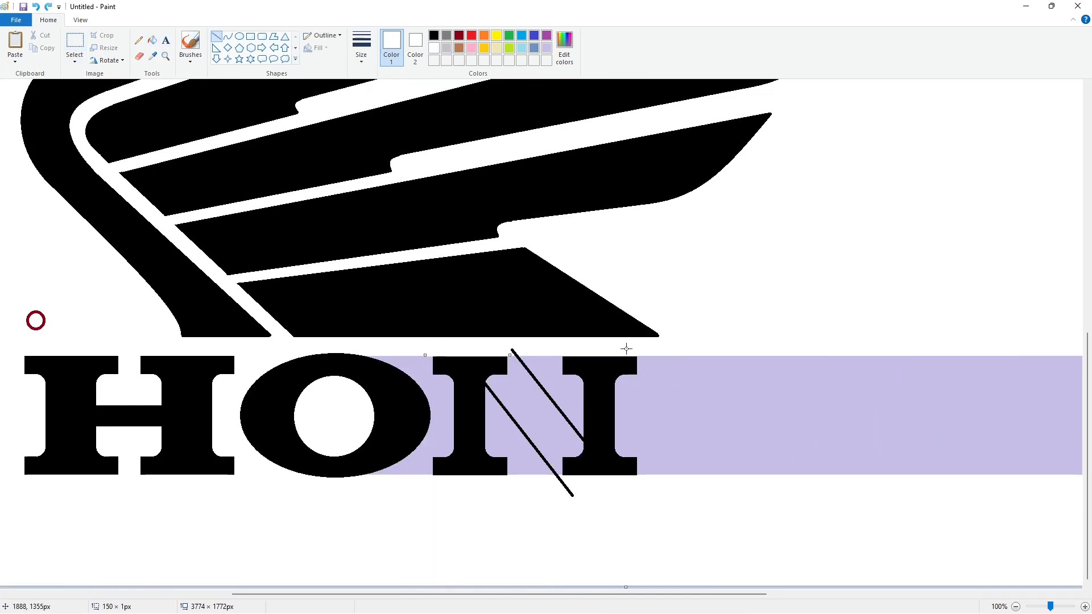
{"action": "left_click", "coordinate": [153, 40]}
{"action": "left_click", "coordinate": [434, 35]}
{"action": "left_click", "coordinate": [532, 403]}
Step: Draw white horizontal lines across the diagonals' protruding ends just above and below the N
{"action": "left_click", "coordinate": [434, 48]}
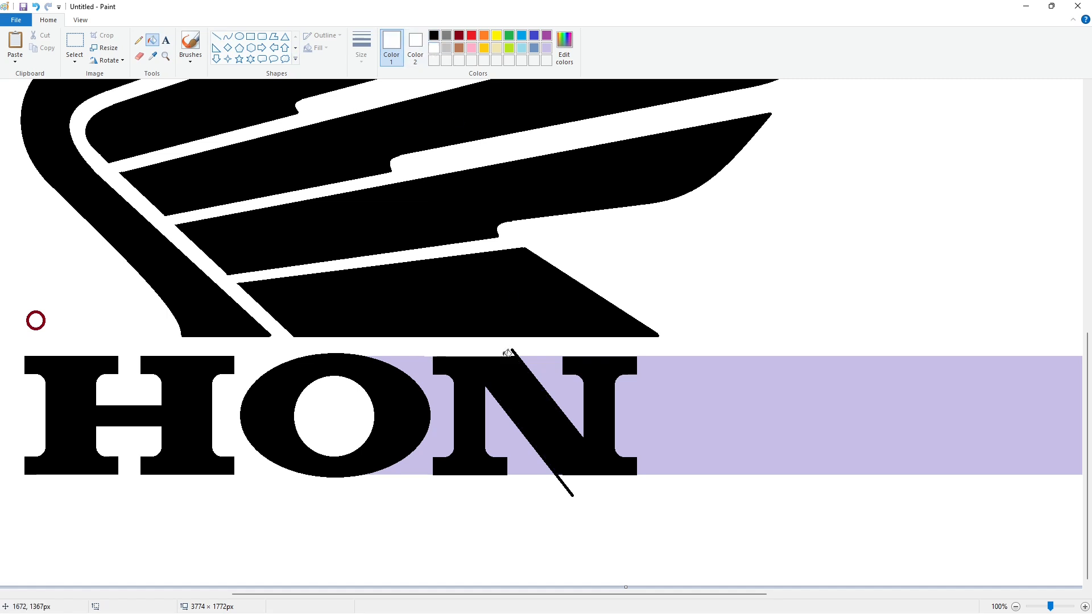
{"action": "left_click", "coordinate": [217, 37]}
{"action": "left_click_drag", "start_coordinate": [483, 350], "coordinate": [536, 350]}
{"action": "left_click", "coordinate": [549, 480]}
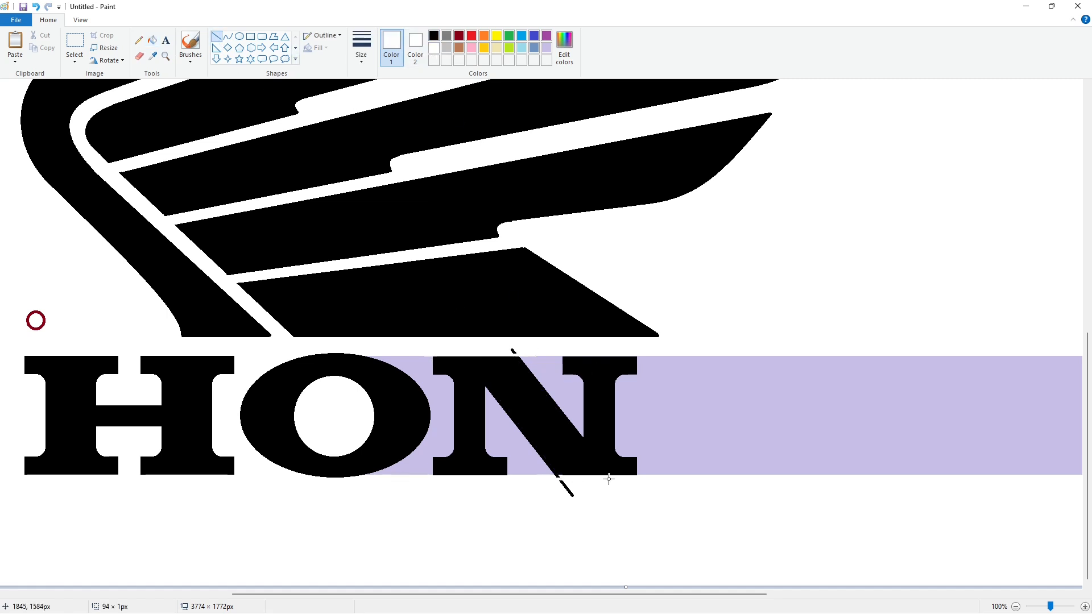
Step: Cut off the N's lower-right serif with a vertical white line beside the stem and fill the serif white
{"action": "left_click_drag", "start_coordinate": [619, 431], "coordinate": [619, 476]}
{"action": "left_click", "coordinate": [153, 40]}
{"action": "left_click", "coordinate": [630, 467]}
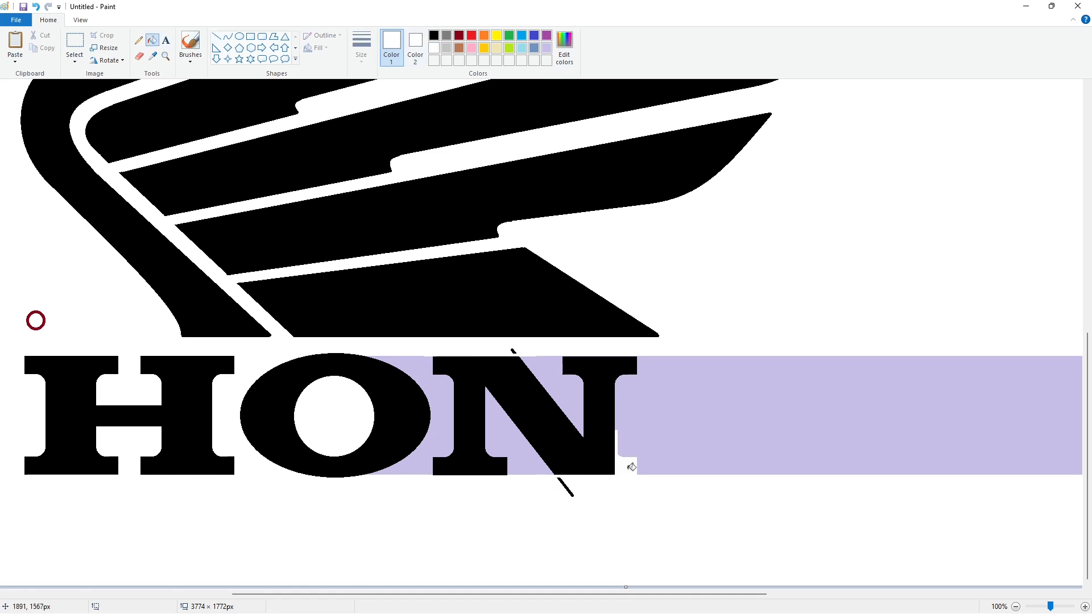
{"action": "left_click", "coordinate": [74, 41]}
{"action": "left_click_drag", "start_coordinate": [19, 300], "coordinate": [72, 346]}
{"action": "key", "text": "ctrl+c"}
{"action": "key", "text": "ctrl+v"}
{"action": "left_click_drag", "start_coordinate": [20, 104], "coordinate": [572, 466]}
{"action": "key", "text": "Left"}
{"action": "key", "text": "Left"}
{"action": "key", "text": "Left"}
{"action": "key", "text": "Left"}
{"action": "key", "text": "Left"}
{"action": "key", "text": "Left"}
{"action": "key", "text": "Left"}
{"action": "key", "text": "Left"}
{"action": "key", "text": "Left"}
{"action": "key", "text": "Left"}
{"action": "key", "text": "Left"}
{"action": "key", "text": "Left"}
{"action": "key", "text": "Left"}
{"action": "key", "text": "Left"}
{"action": "key", "text": "Left"}
{"action": "key", "text": "Left"}
{"action": "key", "text": "Left"}
{"action": "key", "text": "Left"}
{"action": "key", "text": "Left"}
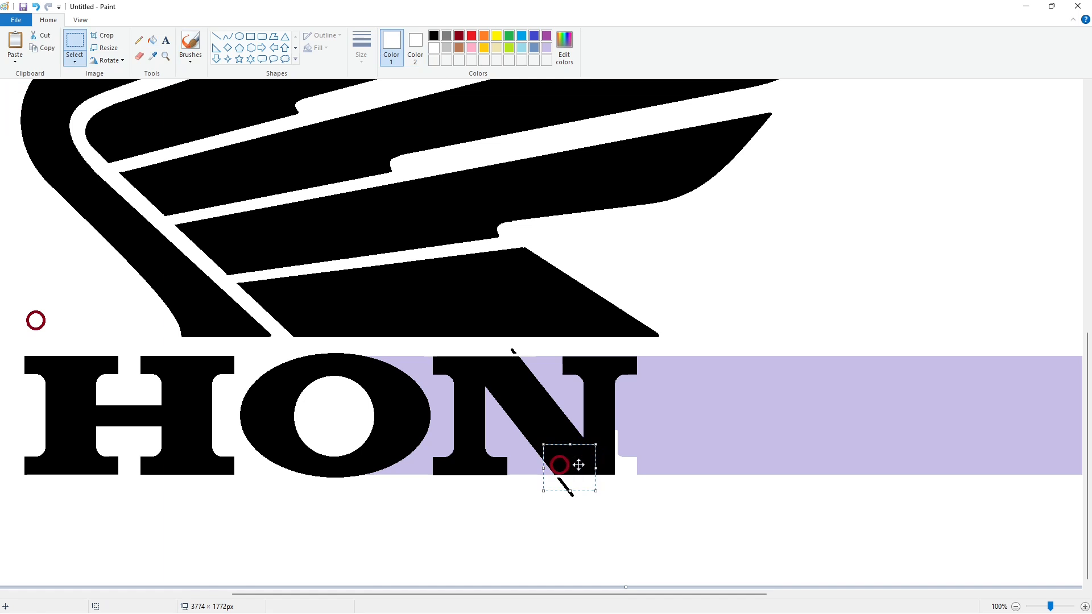
{"action": "key", "text": "Delete"}
Step: Draw a slightly larger dark red circle beside the existing small one above the H
{"action": "left_click", "coordinate": [239, 37]}
{"action": "left_click", "coordinate": [459, 36]}
{"action": "left_click_drag", "start_coordinate": [51, 306], "coordinate": [111, 341]}
{"action": "key", "text": "Right"}
{"action": "key", "text": "Right"}
{"action": "key", "text": "Right"}
{"action": "key", "text": "Right"}
{"action": "key", "text": "Right"}
{"action": "key", "text": "Right"}
{"action": "key", "text": "Right"}
{"action": "key", "text": "Right"}
{"action": "key", "text": "Right"}
{"action": "key", "text": "Right"}
{"action": "key", "text": "Right"}
{"action": "key", "text": "Right"}
{"action": "key", "text": "Right"}
Step: Duplicate the larger dark red circle and position the copy over the N's lower corner where the diagonal meets the baseline
{"action": "left_click", "coordinate": [73, 41]}
{"action": "key", "text": "ctrl+c"}
{"action": "key", "text": "ctrl+v"}
{"action": "left_click_drag", "start_coordinate": [24, 98], "coordinate": [572, 462]}
{"action": "key", "text": "Left"}
{"action": "key", "text": "Left"}
{"action": "key", "text": "Left"}
{"action": "key", "text": "Left"}
{"action": "key", "text": "Left"}
{"action": "key", "text": "Left"}
{"action": "key", "text": "Left"}
{"action": "key", "text": "Left"}
{"action": "key", "text": "Left"}
{"action": "key", "text": "Left"}
{"action": "key", "text": "Left"}
{"action": "key", "text": "Left"}
{"action": "key", "text": "Left"}
{"action": "key", "text": "Left"}
{"action": "key", "text": "Left"}
{"action": "key", "text": "Left"}
{"action": "key", "text": "Left"}
Step: Round the N's lower diagonal corner by filling the area outside the circle white and the circle's outline black
{"action": "left_click", "coordinate": [153, 40]}
{"action": "left_click", "coordinate": [434, 48]}
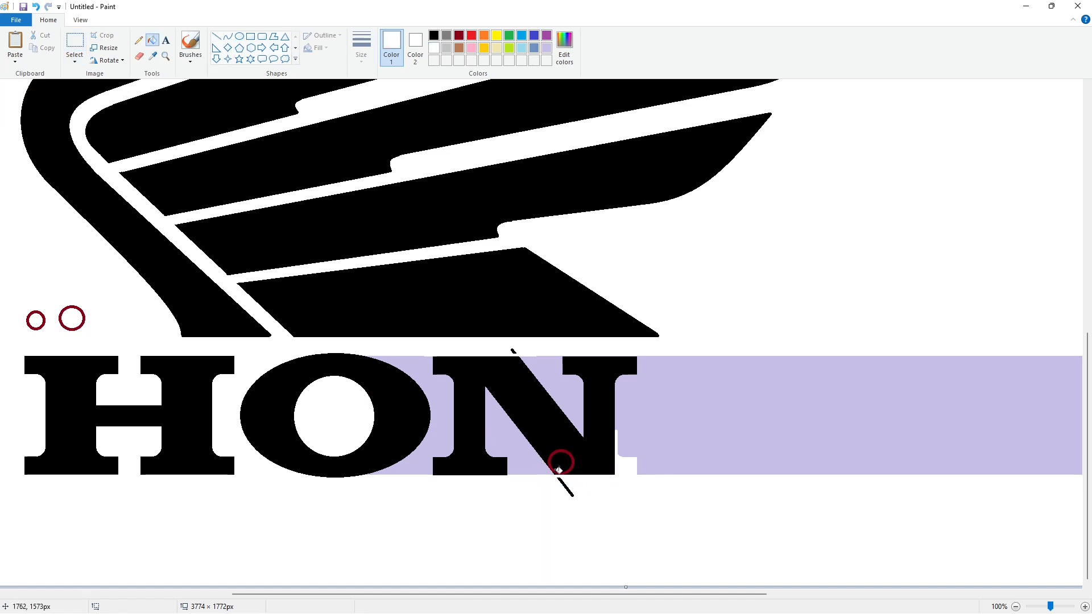
{"action": "left_click", "coordinate": [434, 36]}
{"action": "left_click", "coordinate": [570, 454]}
Step: Fill the leftover diagonal line ends above and below the N white
{"action": "left_click", "coordinate": [634, 361]}
{"action": "left_click", "coordinate": [637, 243]}
{"action": "left_click", "coordinate": [514, 347]}
{"action": "key", "text": "ctrl+z"}
{"action": "left_click", "coordinate": [434, 48]}
{"action": "left_click", "coordinate": [513, 351]}
{"action": "left_click", "coordinate": [570, 493]}
Step: Fill the lavender areas between the O and N and beneath the N's diagonal white, undoing the surplus fills
{"action": "left_click", "coordinate": [440, 386]}
{"action": "left_click", "coordinate": [501, 435]}
{"action": "left_click", "coordinate": [640, 412]}
{"action": "left_click", "coordinate": [570, 409]}
{"action": "key", "text": "ctrl+z"}
{"action": "key", "text": "ctrl+z"}
Step: Duplicate the wider I and place the copy on the band just after the N as the D's stem
{"action": "left_click", "coordinate": [1016, 607]}
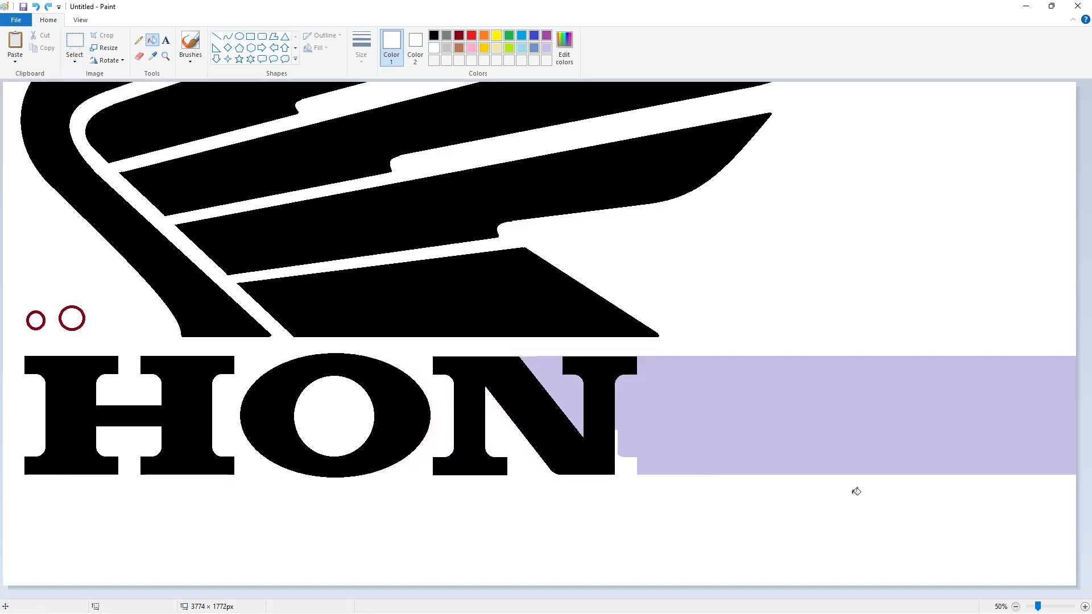
{"action": "left_click", "coordinate": [75, 44]}
{"action": "left_click_drag", "start_coordinate": [87, 191], "coordinate": [575, 490]}
{"action": "key", "text": "ctrl+z"}
{"action": "left_click_drag", "start_coordinate": [44, 311], "coordinate": [586, 514]}
{"action": "left_click", "coordinate": [664, 568]}
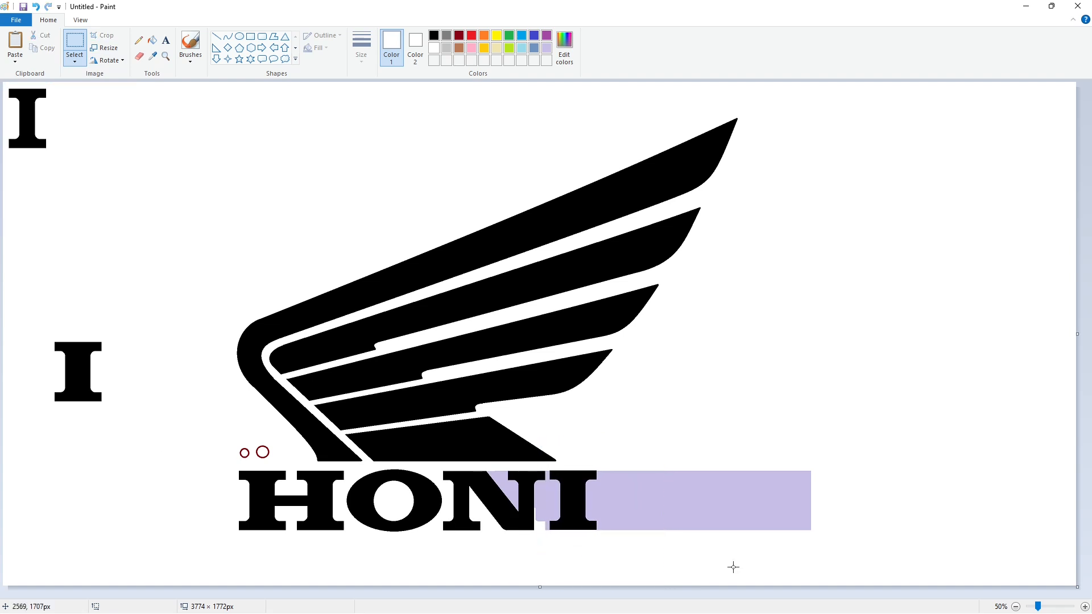
Step: Draw two black ellipses for the D's bowl, about 209 × 201 px outside and 87 × 127 px inside
{"action": "left_click", "coordinate": [240, 36]}
{"action": "left_click_drag", "start_coordinate": [584, 471], "coordinate": [644, 529]}
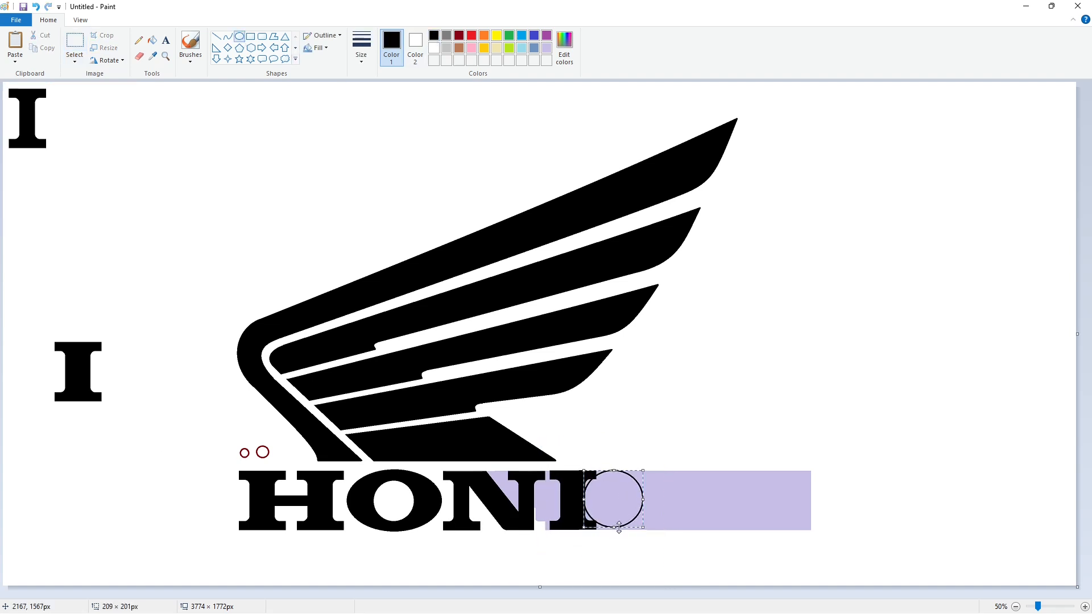
{"action": "left_click", "coordinate": [680, 493]}
{"action": "left_click_drag", "start_coordinate": [594, 481], "coordinate": [619, 516]}
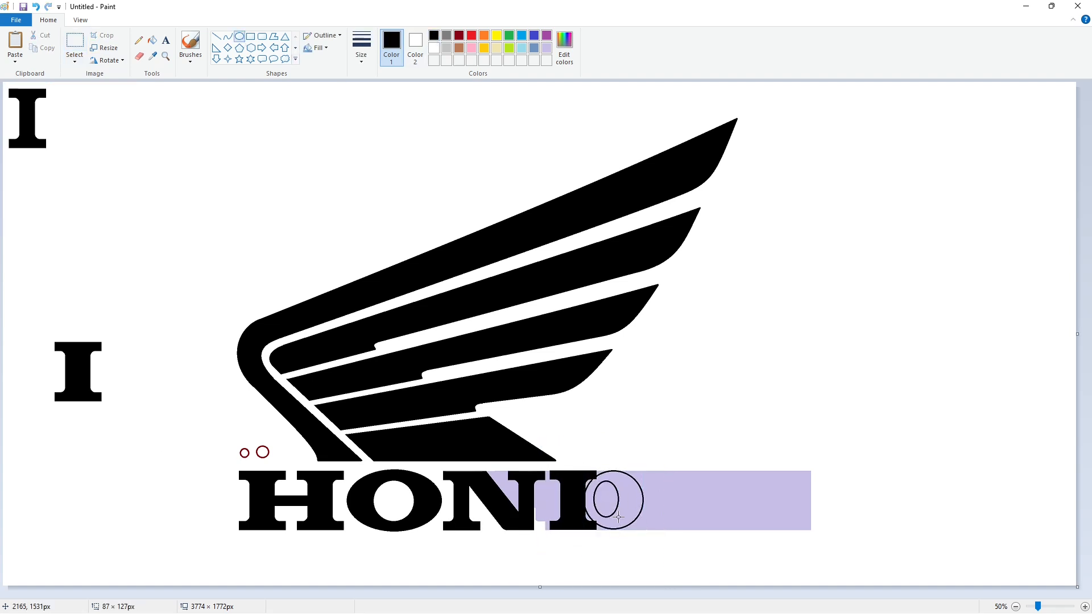
Step: Connect the top and bottom of the outer ellipse to the stem's serifs with horizontal black lines
{"action": "left_click", "coordinate": [1086, 607]}
{"action": "left_click_drag", "start_coordinate": [542, 595], "coordinate": [811, 596]}
{"action": "left_click", "coordinate": [152, 41]}
{"action": "scroll", "coordinate": [565, 274], "scroll_direction": "down", "scroll_amount": 3}
{"action": "left_click", "coordinate": [648, 361]}
{"action": "left_click", "coordinate": [649, 466]}
{"action": "key", "text": "ctrl+z"}
{"action": "key", "text": "ctrl+z"}
{"action": "left_click", "coordinate": [216, 36]}
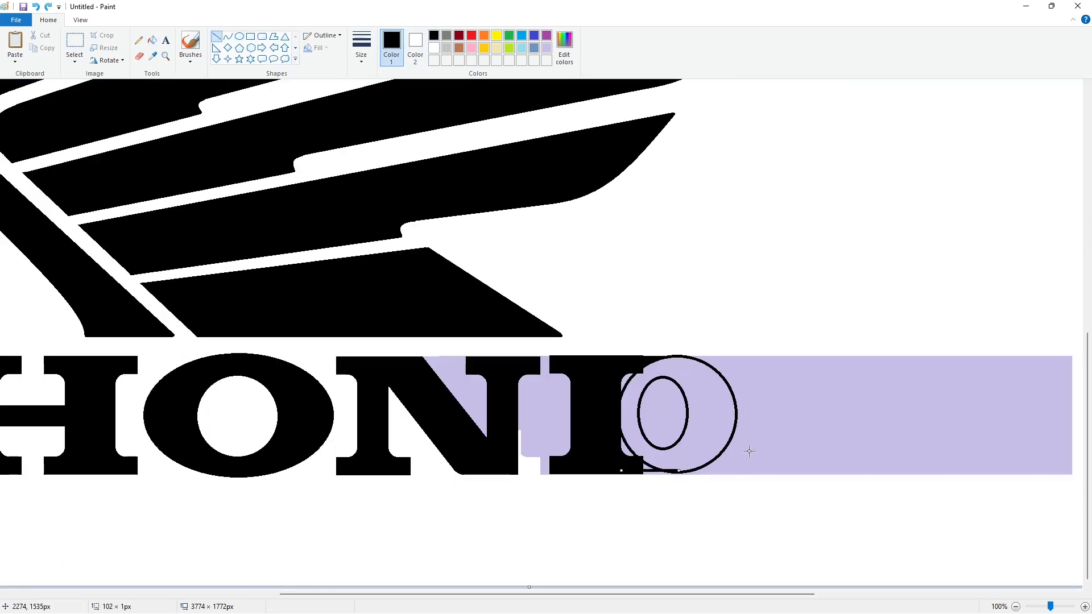
{"action": "left_click", "coordinate": [153, 40]}
{"action": "left_click", "coordinate": [641, 436]}
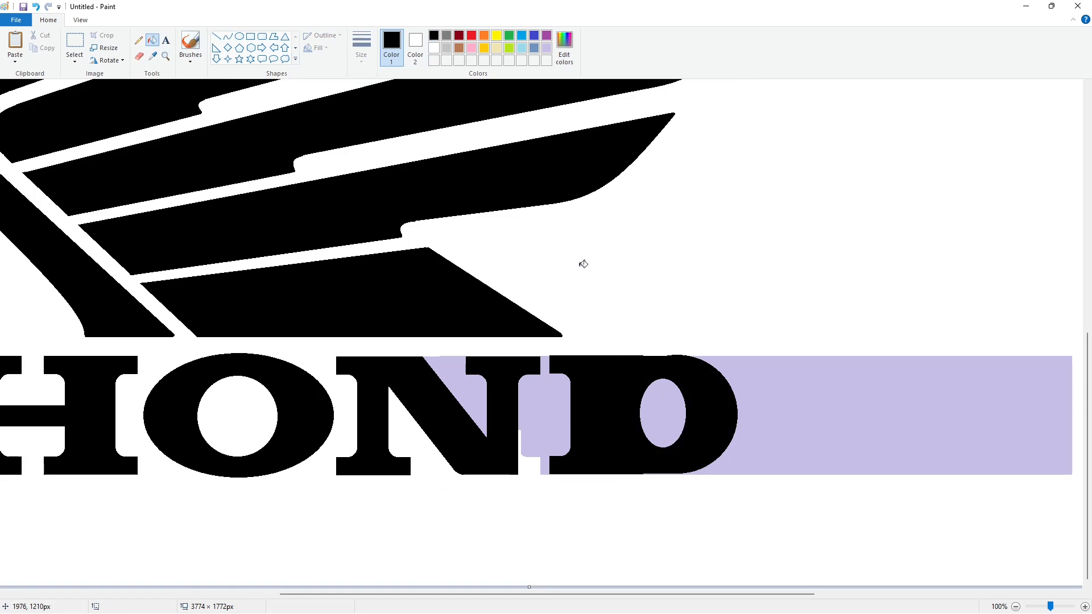
{"action": "key", "text": "ctrl+z"}
Step: Connect the top and bottom of the inner ellipse to the D's stem with horizontal black lines
{"action": "left_click", "coordinate": [216, 36]}
{"action": "left_click_drag", "start_coordinate": [603, 376], "coordinate": [664, 377]}
{"action": "left_click_drag", "start_coordinate": [663, 447], "coordinate": [590, 448]}
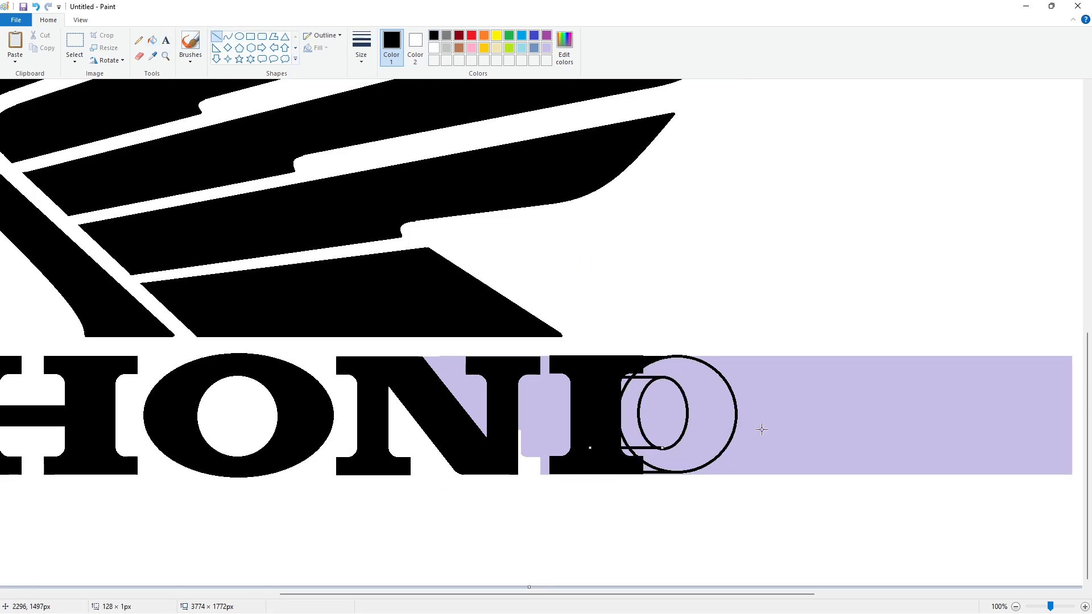
Step: Mark the stem's inner edge with a vertical white line and fill the D's bowl black
{"action": "left_click", "coordinate": [434, 48]}
{"action": "left_click_drag", "start_coordinate": [624, 372], "coordinate": [626, 453]}
{"action": "left_click", "coordinate": [434, 36]}
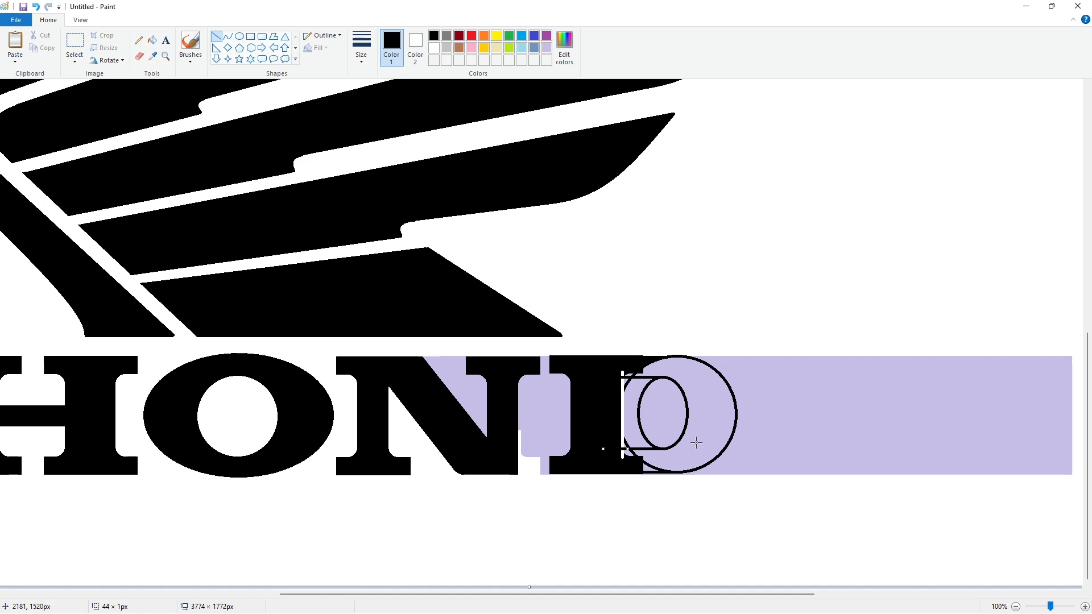
{"action": "left_click", "coordinate": [152, 40]}
{"action": "left_click", "coordinate": [692, 409]}
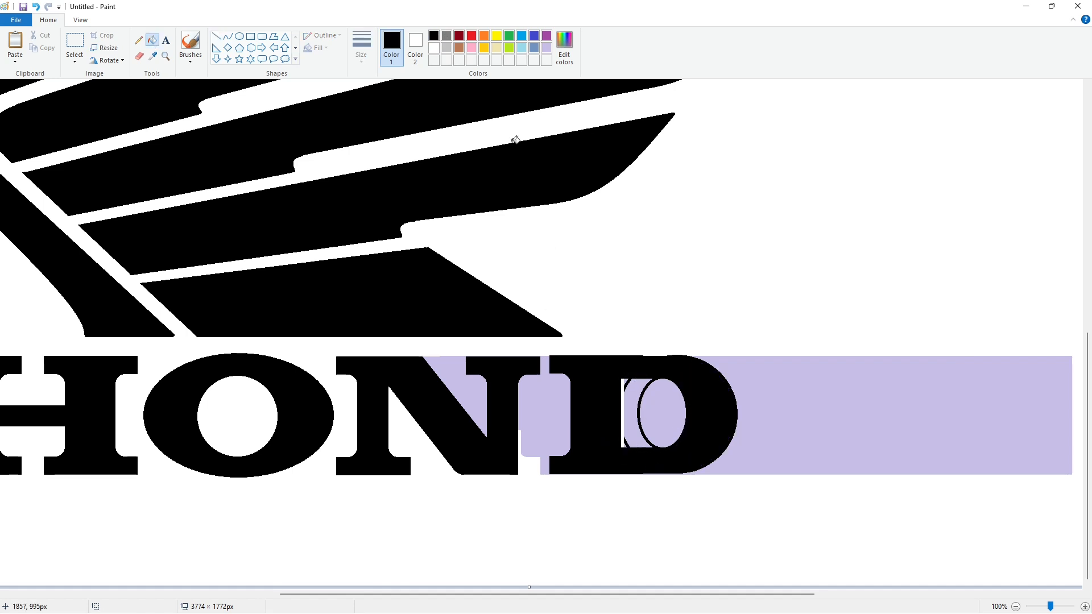
Step: Draw white lines along the top and bottom of the D's opening, clear the leftover arcs and fill the opening white
{"action": "left_click", "coordinate": [217, 37]}
{"action": "left_click_drag", "start_coordinate": [623, 380], "coordinate": [662, 380]}
{"action": "left_click", "coordinate": [434, 48]}
{"action": "left_click", "coordinate": [639, 419]}
{"action": "left_click", "coordinate": [152, 40]}
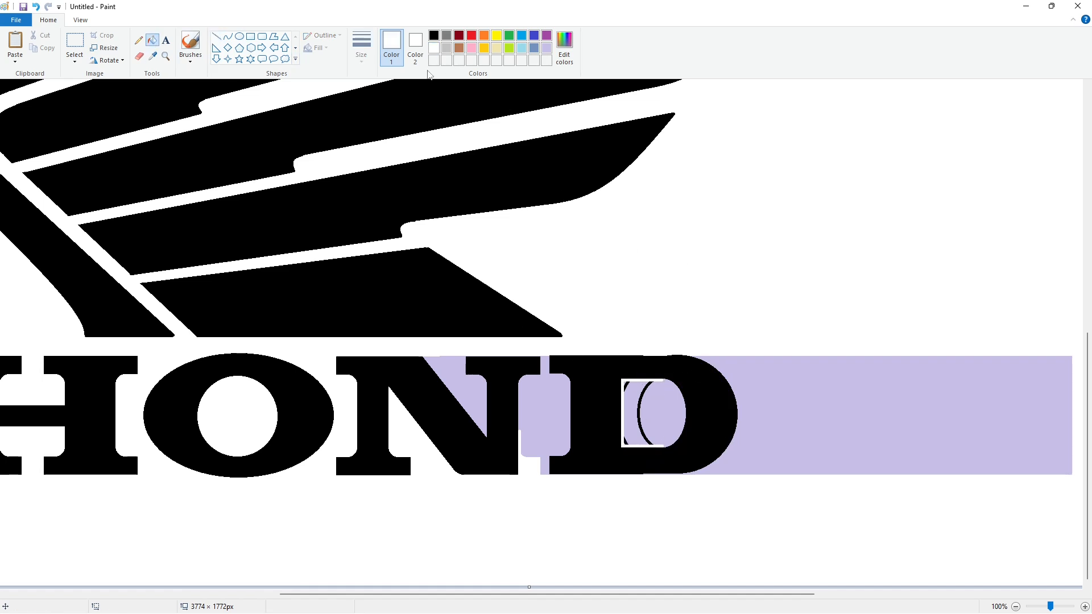
{"action": "left_click", "coordinate": [631, 386]}
{"action": "left_click", "coordinate": [627, 439]}
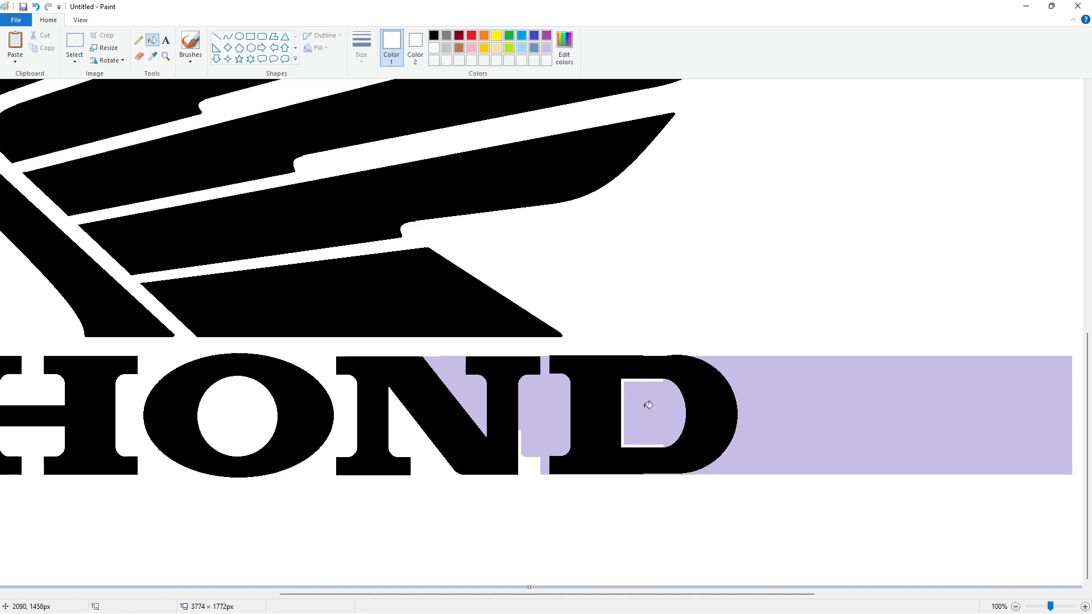
{"action": "left_click", "coordinate": [636, 388]}
Step: Trim the D's upper and lower edges straight with white lines, including the start of its upper curve
{"action": "left_click", "coordinate": [216, 37]}
{"action": "left_click", "coordinate": [761, 311]}
{"action": "left_click", "coordinate": [775, 487]}
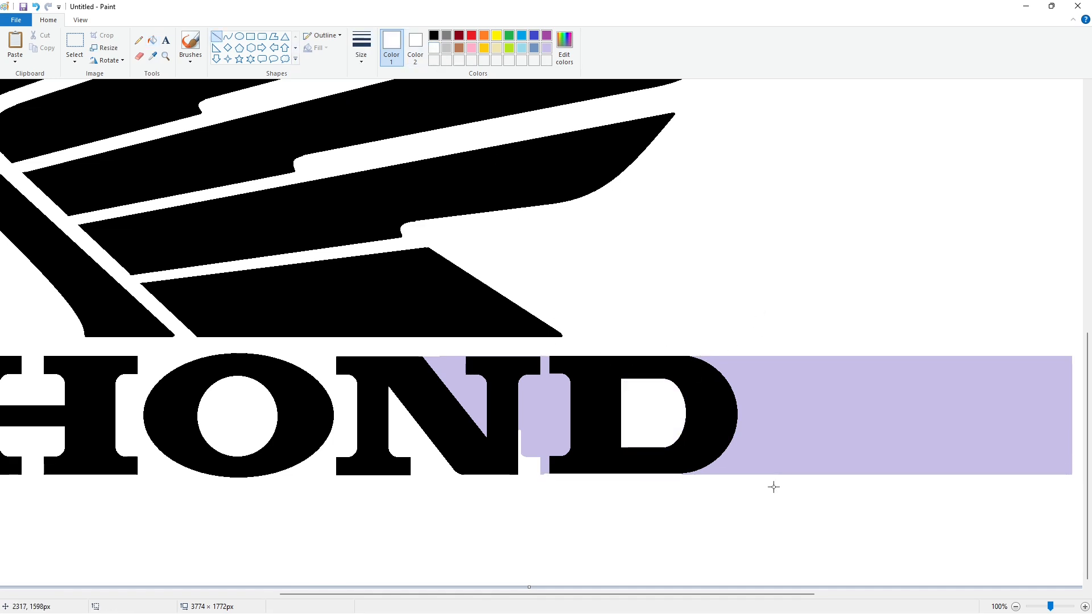
{"action": "left_click_drag", "start_coordinate": [682, 354], "coordinate": [696, 357]}
Step: Fill the lavender areas inside the N and between the N and D white, undoing the fill beyond the D
{"action": "left_click", "coordinate": [152, 40]}
{"action": "left_click", "coordinate": [472, 393]}
{"action": "left_click", "coordinate": [535, 415]}
{"action": "left_click", "coordinate": [783, 426]}
{"action": "key", "text": "ctrl+z"}
Step: Draw four black diagonal lines on the band after the D, forming the inner and outer edges of the A's legs
{"action": "scroll", "coordinate": [983, 563], "scroll_direction": "down", "scroll_amount": 1}
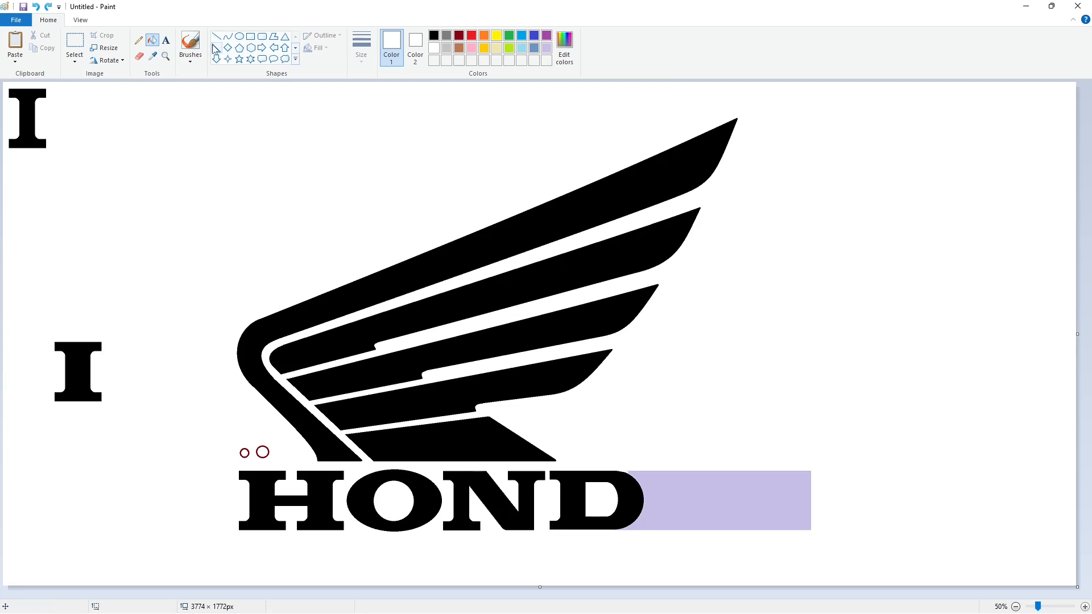
{"action": "left_click", "coordinate": [216, 36]}
{"action": "left_click", "coordinate": [434, 35]}
{"action": "left_click_drag", "start_coordinate": [687, 463], "coordinate": [636, 548]}
{"action": "left_click_drag", "start_coordinate": [690, 481], "coordinate": [656, 540]}
{"action": "mouse_move", "coordinate": [705, 468]}
{"action": "left_mouse_down"}
{"action": "mouse_move", "coordinate": [763, 550]}
{"action": "mouse_move", "coordinate": [730, 545]}
{"action": "left_mouse_up"}
Step: Draw serif rectangles at the A's apex and both feet, and two horizontal crossbar lines between its legs
{"action": "left_click", "coordinate": [250, 36]}
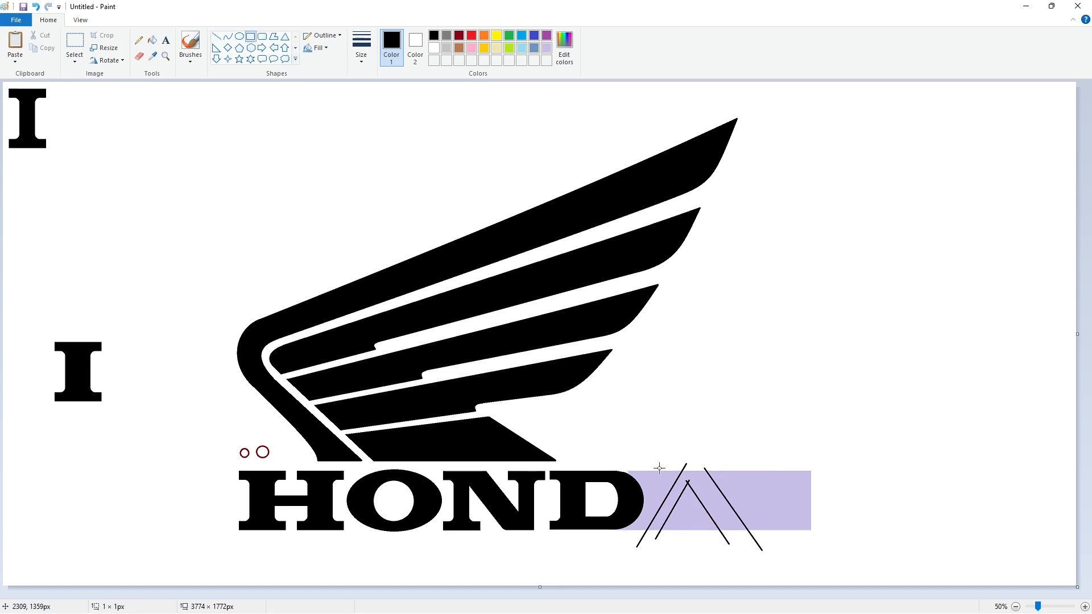
{"action": "left_click_drag", "start_coordinate": [700, 521], "coordinate": [750, 537]}
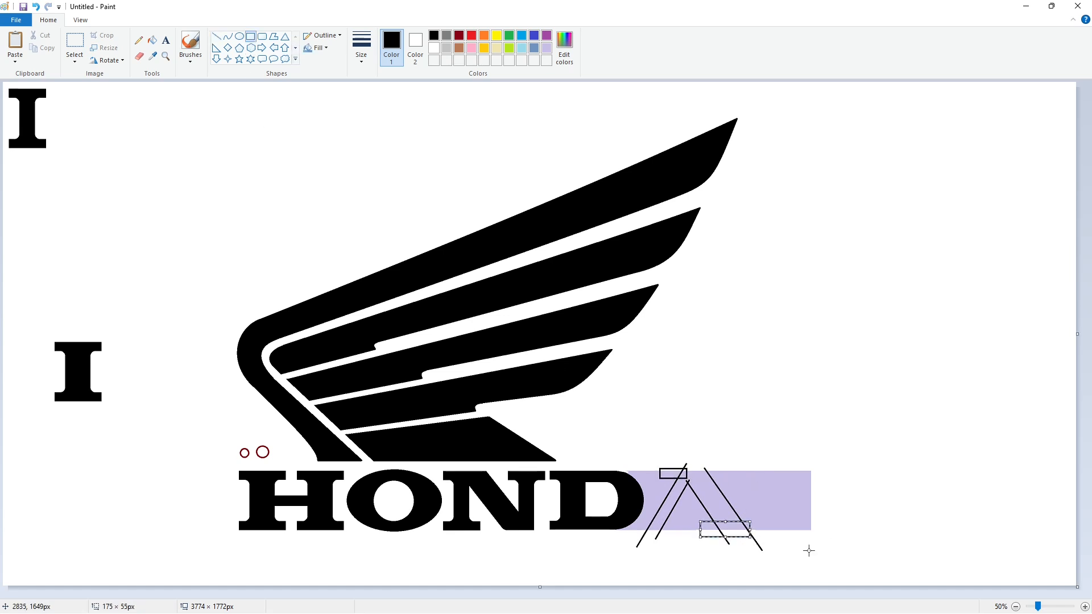
{"action": "left_click_drag", "start_coordinate": [643, 522], "coordinate": [678, 534]}
{"action": "left_click", "coordinate": [216, 36]}
{"action": "left_click_drag", "start_coordinate": [713, 512], "coordinate": [666, 513]}
Step: Fill the A's legs, crossbar and serifs black within the band
{"action": "left_click", "coordinate": [152, 39]}
{"action": "scroll", "coordinate": [930, 538], "scroll_direction": "up", "scroll_amount": 1}
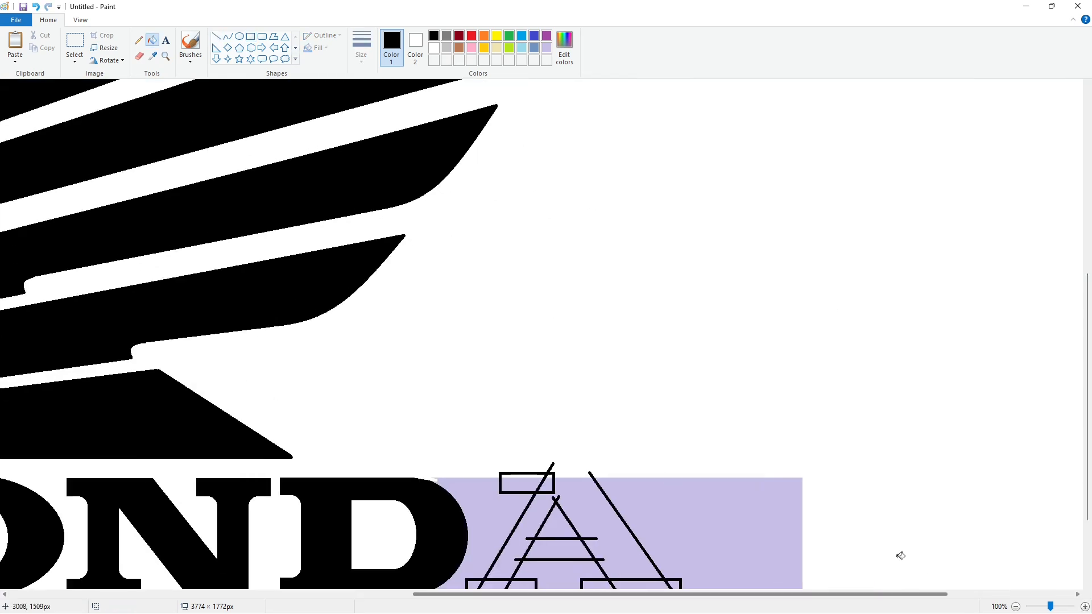
{"action": "scroll", "coordinate": [926, 568], "scroll_direction": "down", "scroll_amount": 2}
{"action": "left_click", "coordinate": [520, 362]}
{"action": "left_click", "coordinate": [620, 438]}
{"action": "left_click", "coordinate": [643, 465]}
{"action": "left_click", "coordinate": [597, 467]}
{"action": "left_click", "coordinate": [500, 465]}
{"action": "left_click", "coordinate": [475, 461]}
{"action": "left_click", "coordinate": [434, 48]}
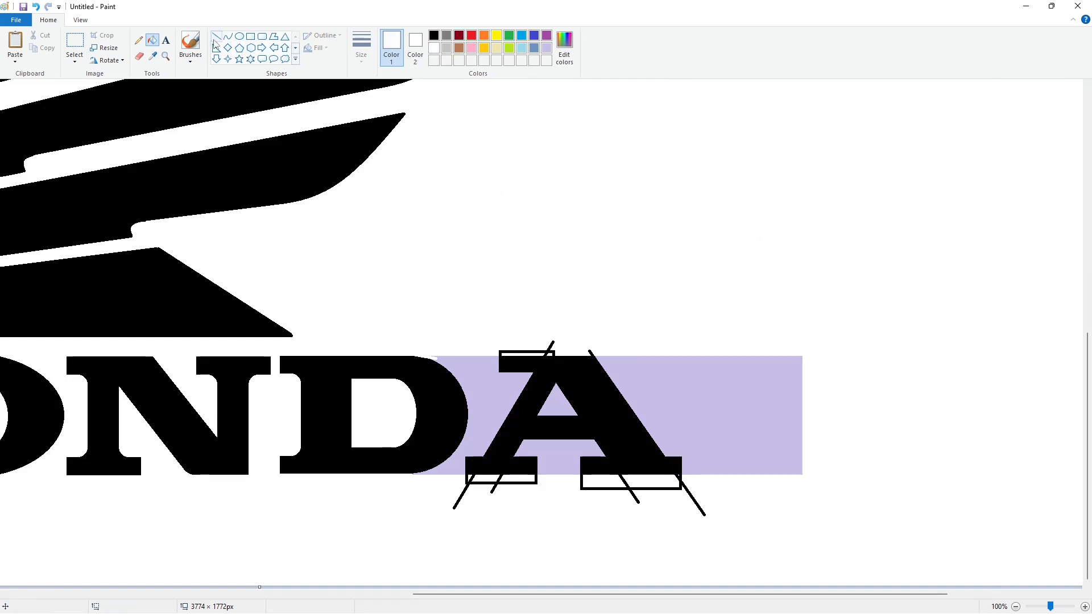
Step: Draw white lines along the band's upper and lower edges across the A, and fill its protruding outlines white
{"action": "left_click", "coordinate": [216, 36]}
{"action": "left_click_drag", "start_coordinate": [483, 353], "coordinate": [608, 352]}
{"action": "left_click_drag", "start_coordinate": [453, 477], "coordinate": [703, 478]}
{"action": "left_click", "coordinate": [152, 39]}
{"action": "left_click", "coordinate": [551, 345]}
{"action": "left_click", "coordinate": [592, 351]}
{"action": "left_click", "coordinate": [681, 484]}
{"action": "left_click", "coordinate": [518, 481]}
Step: Place copies of the medium guide circle in the corner under the A's apex serif and at its left foot's outer corner
{"action": "scroll", "coordinate": [635, 556], "scroll_direction": "down", "scroll_amount": 1, "text": "ctrl"}
{"action": "left_click", "coordinate": [1085, 607]}
{"action": "left_click", "coordinate": [74, 43]}
{"action": "left_click_drag", "start_coordinate": [451, 298], "coordinate": [499, 346]}
{"action": "key", "text": "ctrl+c"}
{"action": "scroll", "coordinate": [645, 359], "scroll_direction": "right", "scroll_amount": 10}
{"action": "key", "text": "ctrl+v"}
{"action": "left_click_drag", "start_coordinate": [30, 106], "coordinate": [519, 382]}
{"action": "left_click", "coordinate": [679, 375]}
{"action": "key", "text": "ctrl+v"}
{"action": "left_click_drag", "start_coordinate": [31, 106], "coordinate": [483, 449]}
{"action": "left_click", "coordinate": [632, 419]}
{"action": "key", "text": "ctrl+v"}
{"action": "left_click_drag", "start_coordinate": [31, 106], "coordinate": [534, 448]}
{"action": "key", "text": "Delete"}
Step: Fill the gaps between the two circles and the A's corners black, and fill the circles lavender to leave rounded corners
{"action": "left_click", "coordinate": [153, 40]}
{"action": "left_click", "coordinate": [434, 35]}
{"action": "left_click", "coordinate": [539, 375]}
{"action": "left_click", "coordinate": [546, 48]}
{"action": "left_click", "coordinate": [520, 383]}
{"action": "left_click", "coordinate": [496, 439]}
Step: Draw a smaller dark red guide circle beside the other two and place copies at the inner corners of the A's feet
{"action": "left_click", "coordinate": [1016, 607]}
{"action": "left_click", "coordinate": [1086, 607]}
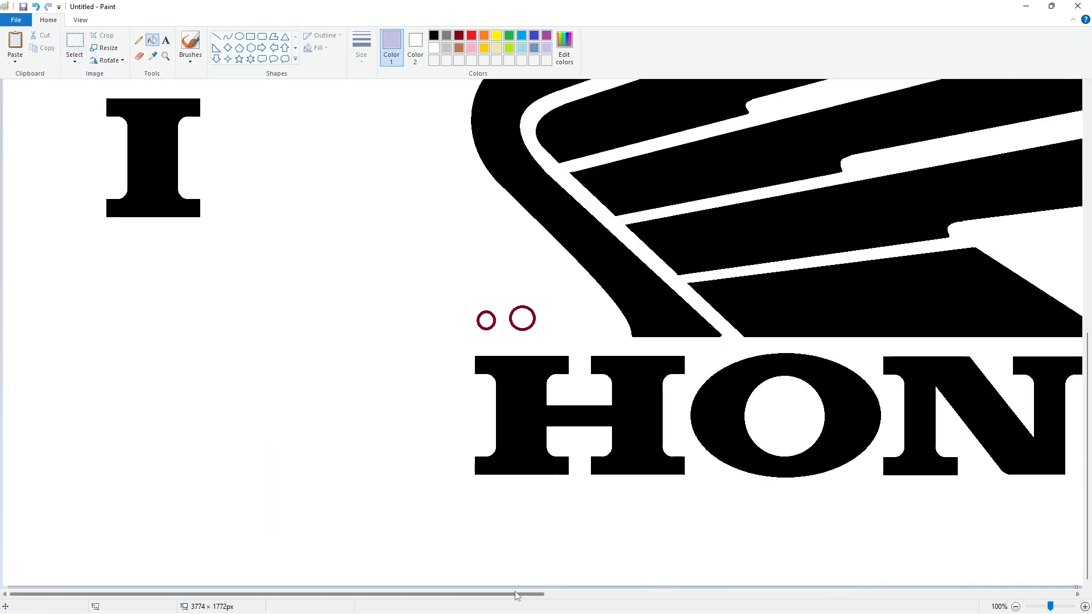
{"action": "left_click_drag", "start_coordinate": [518, 594], "coordinate": [703, 594]}
{"action": "left_click", "coordinate": [239, 36]}
{"action": "left_click", "coordinate": [459, 35]}
{"action": "left_click_drag", "start_coordinate": [76, 307], "coordinate": [88, 320]}
{"action": "left_click", "coordinate": [75, 41]}
{"action": "left_click_drag", "start_coordinate": [42, 286], "coordinate": [89, 336]}
{"action": "key", "text": "ctrl+c"}
{"action": "left_click_drag", "start_coordinate": [228, 594], "coordinate": [548, 543]}
{"action": "key", "text": "ctrl+v"}
{"action": "left_click_drag", "start_coordinate": [57, 132], "coordinate": [547, 488]}
{"action": "key", "text": "ctrl+v"}
{"action": "left_click_drag", "start_coordinate": [41, 108], "coordinate": [576, 448]}
{"action": "left_click", "coordinate": [671, 440]}
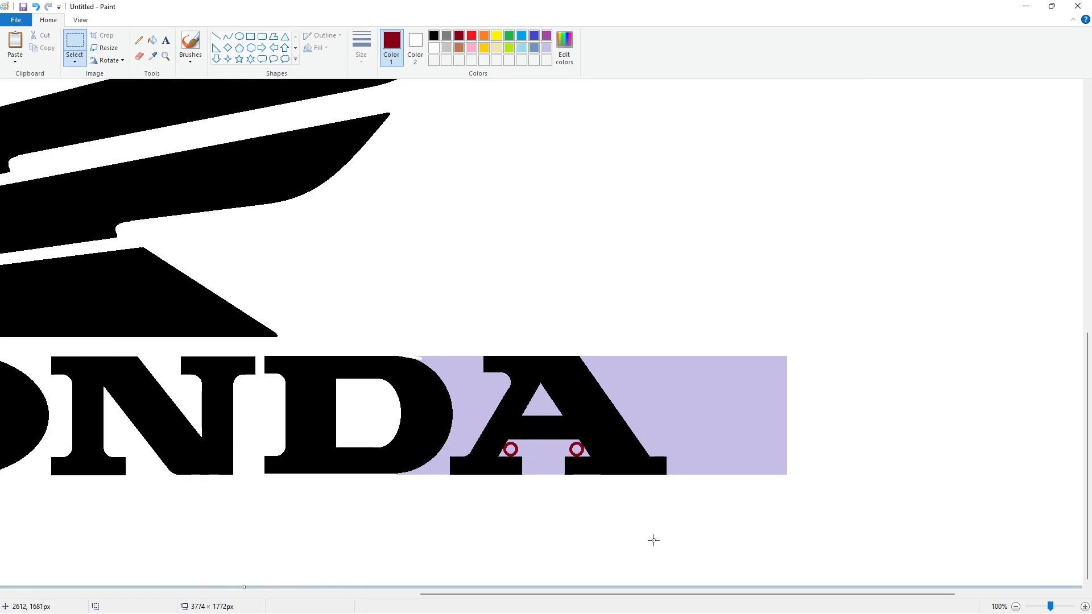
{"action": "left_click_drag", "start_coordinate": [642, 595], "coordinate": [386, 594]}
{"action": "left_click_drag", "start_coordinate": [193, 595], "coordinate": [490, 594]}
{"action": "key", "text": "ctrl+v"}
{"action": "left_click_drag", "start_coordinate": [42, 114], "coordinate": [496, 368]}
{"action": "left_click", "coordinate": [593, 482]}
Step: Place a copy of the largest guide circle at the outer corner of the A's right foot
{"action": "left_click_drag", "start_coordinate": [583, 595], "coordinate": [260, 594]}
{"action": "left_click_drag", "start_coordinate": [243, 292], "coordinate": [275, 347]}
{"action": "left_click_drag", "start_coordinate": [404, 594], "coordinate": [722, 594]}
{"action": "key", "text": "ctrl+v"}
{"action": "left_click_drag", "start_coordinate": [20, 111], "coordinate": [587, 446]}
{"action": "left_click", "coordinate": [271, 234]}
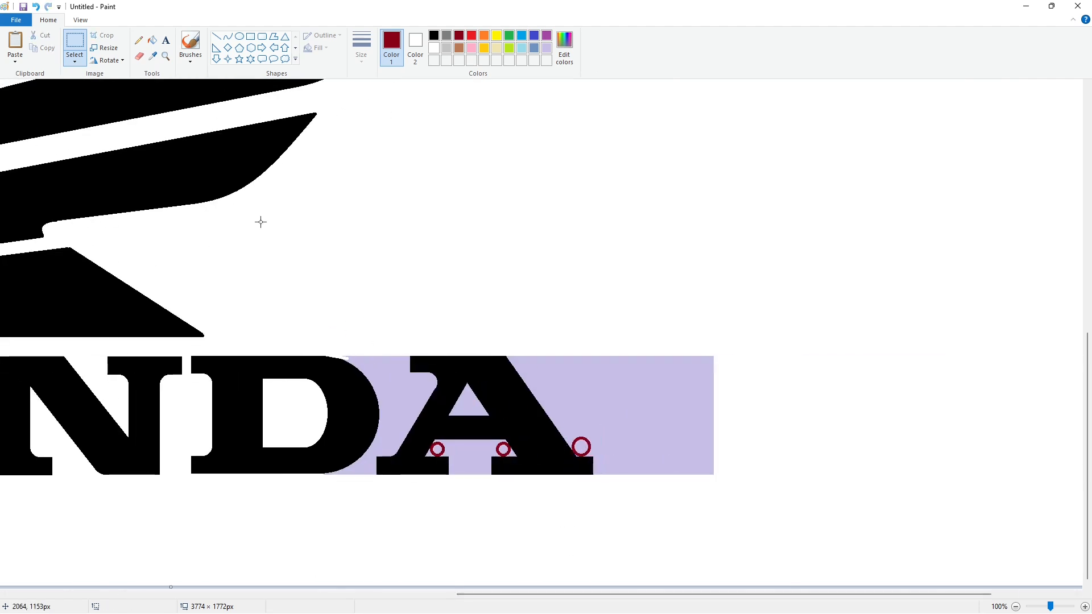
Step: Round the A's foot corners by closing the gap with a short black line, filling the gaps black and the circles lavender
{"action": "left_click", "coordinate": [152, 39]}
{"action": "left_click", "coordinate": [434, 35]}
{"action": "scroll", "coordinate": [433, 460], "scroll_direction": "up", "scroll_amount": 1}
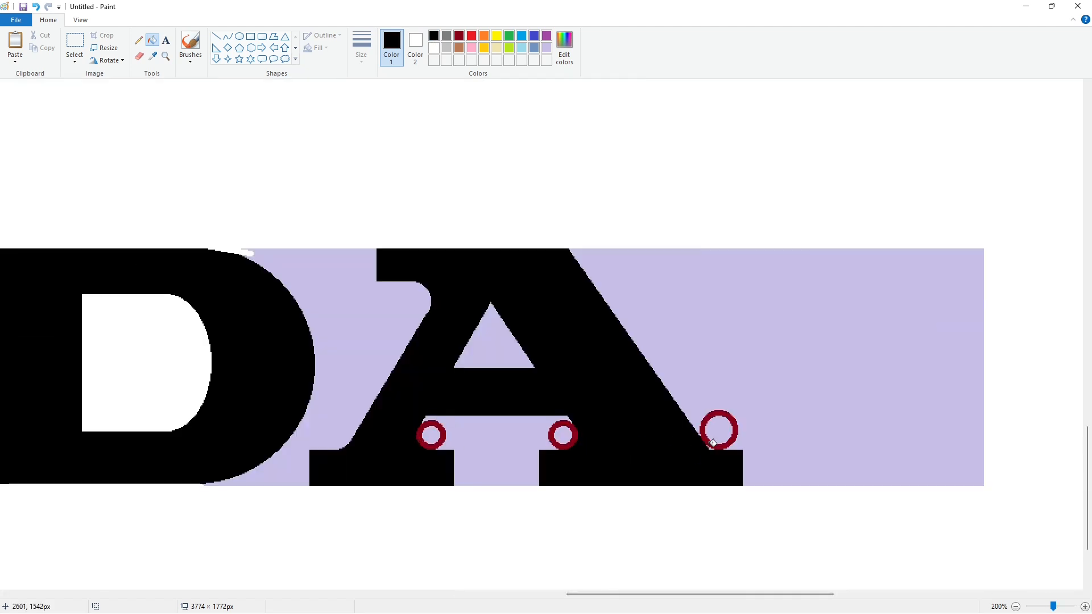
{"action": "left_click", "coordinate": [215, 36]}
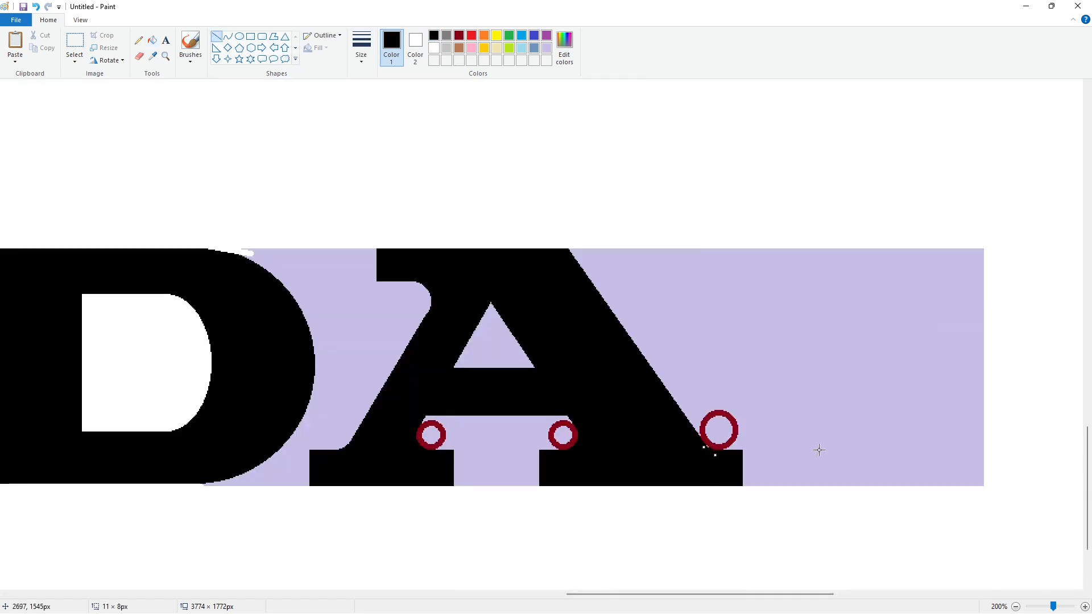
{"action": "scroll", "coordinate": [986, 577], "scroll_direction": "down", "scroll_amount": 2}
{"action": "scroll", "coordinate": [986, 576], "scroll_direction": "up", "scroll_amount": 1}
{"action": "left_click", "coordinate": [152, 40]}
{"action": "left_click", "coordinate": [547, 48]}
{"action": "left_click", "coordinate": [650, 441]}
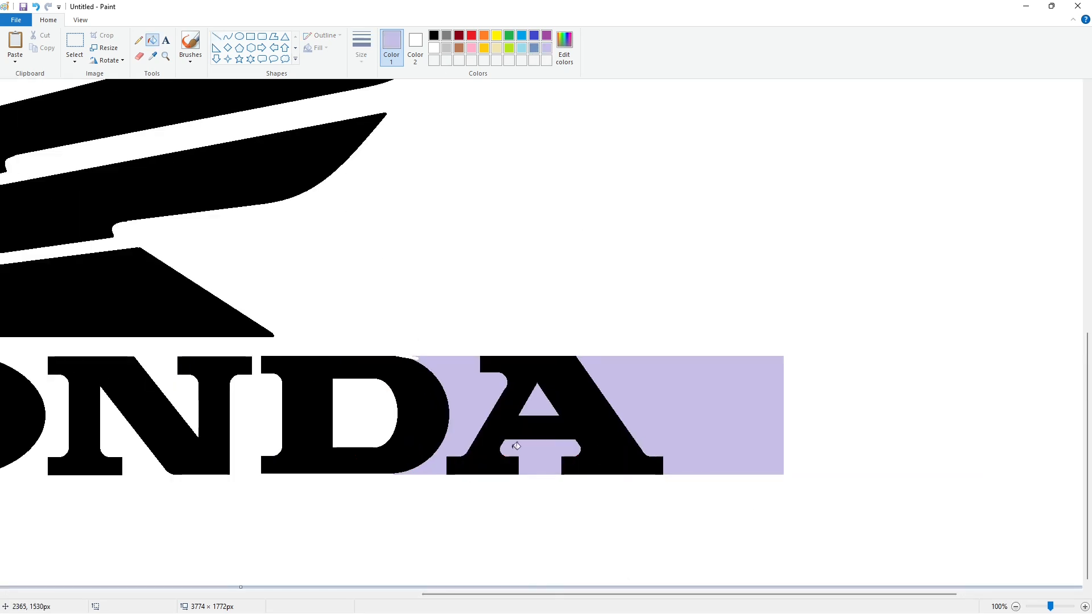
Step: Fill the remaining lavender areas around and inside the A white
{"action": "left_click", "coordinate": [434, 48]}
{"action": "left_click", "coordinate": [470, 398]}
{"action": "left_click", "coordinate": [536, 405]}
{"action": "left_click", "coordinate": [541, 448]}
{"action": "left_click", "coordinate": [649, 407]}
Step: Trim the right corner of the A's apex with a white diagonal line about 53 × 39 px
{"action": "left_click", "coordinate": [217, 36]}
{"action": "left_click_drag", "start_coordinate": [568, 349], "coordinate": [597, 369]}
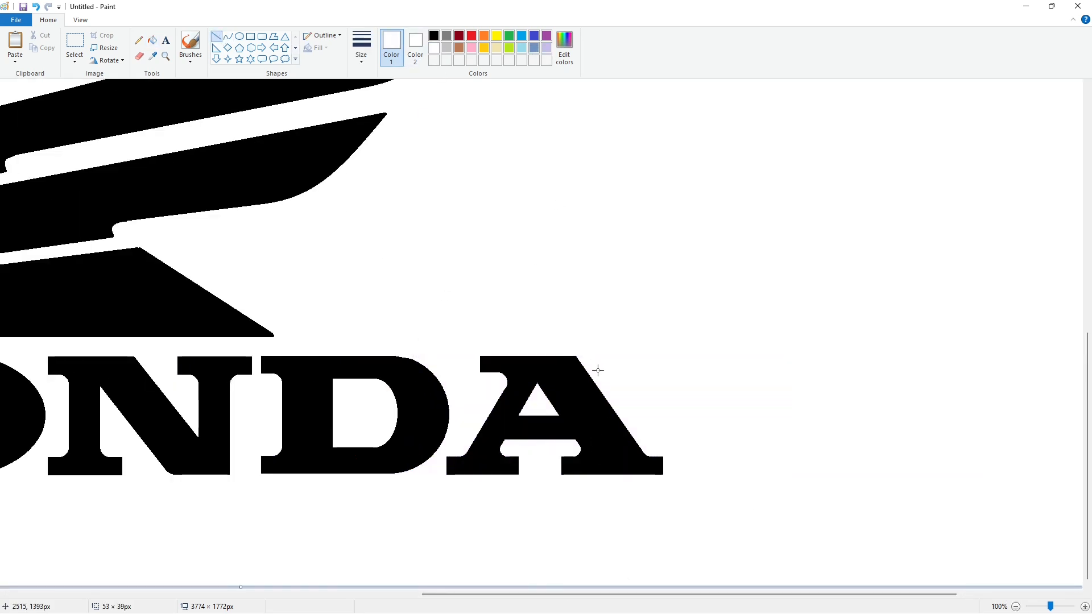
{"action": "left_click", "coordinate": [822, 466]}
Step: Erase the guide circles by filling the background dark red and back to white, and fill the two spare I shapes white
{"action": "left_click", "coordinate": [1016, 606]}
{"action": "left_click", "coordinate": [459, 35]}
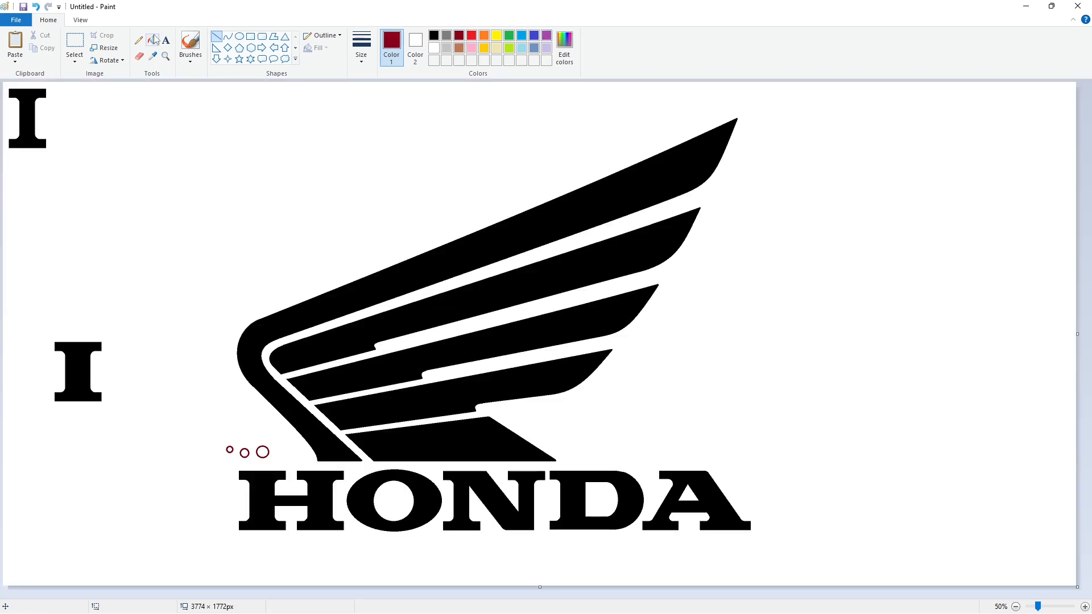
{"action": "left_click", "coordinate": [152, 40]}
{"action": "left_click", "coordinate": [336, 214]}
{"action": "left_click", "coordinate": [433, 48]}
{"action": "left_click", "coordinate": [337, 214]}
{"action": "left_click", "coordinate": [28, 119]}
{"action": "left_click", "coordinate": [78, 370]}
Step: Fill all five black sections of the wing red
{"action": "left_click", "coordinate": [471, 36]}
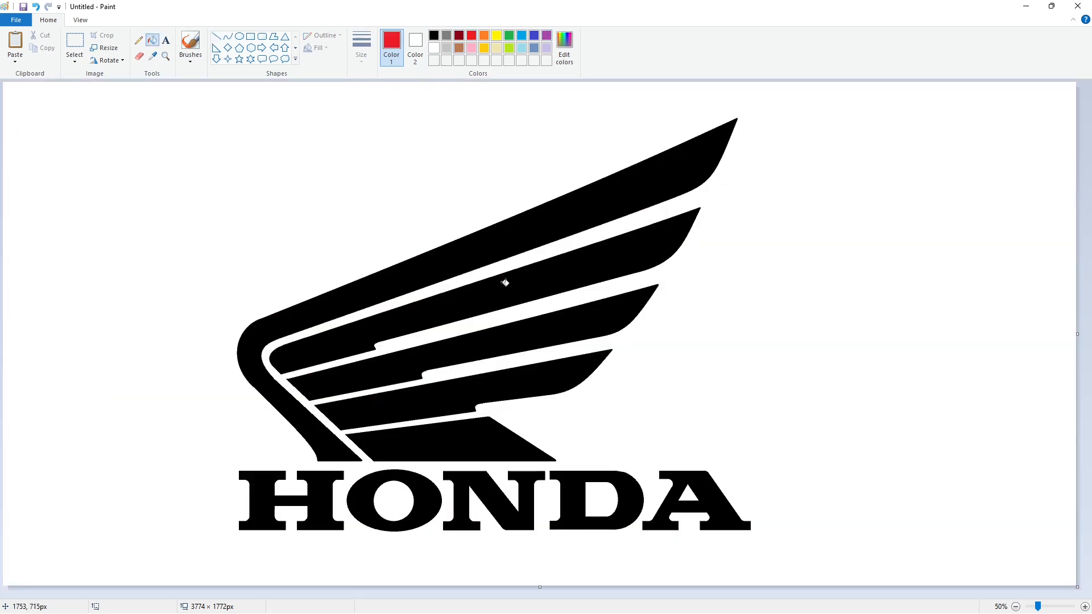
{"action": "left_click", "coordinate": [507, 230]}
{"action": "left_click", "coordinate": [521, 288]}
{"action": "left_click", "coordinate": [519, 337]}
{"action": "left_click", "coordinate": [512, 377]}
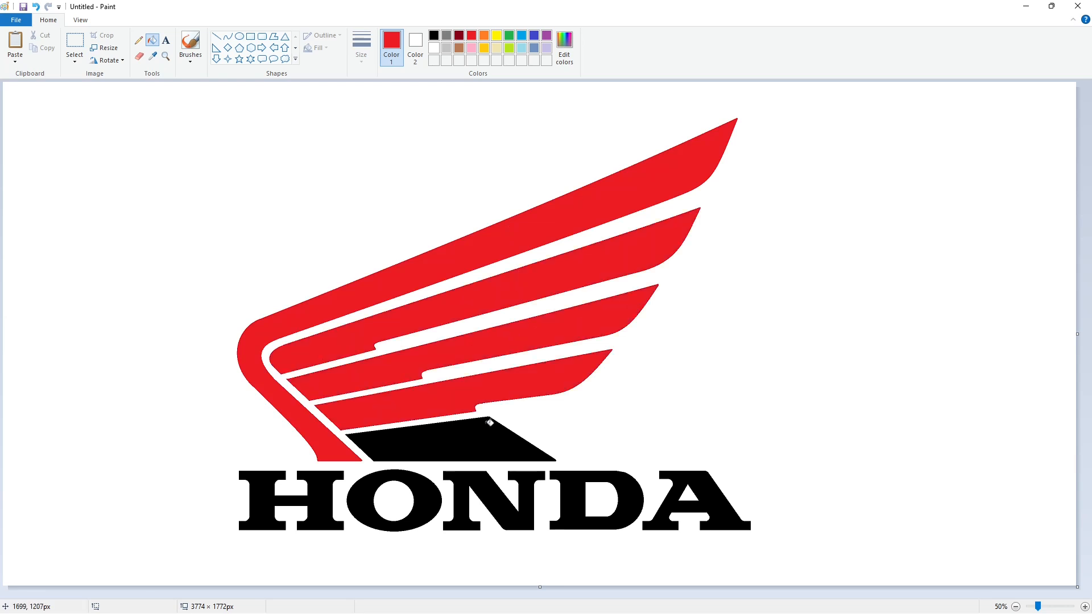
{"action": "left_click", "coordinate": [481, 425]}
Step: Fill the five HONDA letters red
{"action": "left_click", "coordinate": [271, 476]}
{"action": "left_click", "coordinate": [349, 497]}
{"action": "left_click", "coordinate": [456, 502]}
{"action": "left_click", "coordinate": [565, 507]}
{"action": "left_click", "coordinate": [669, 521]}
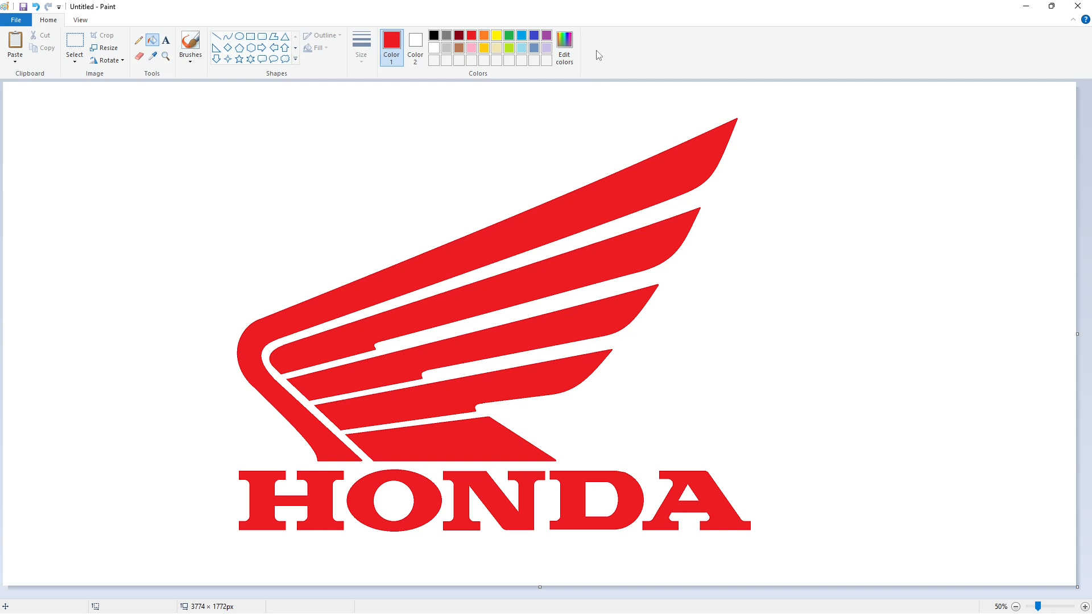